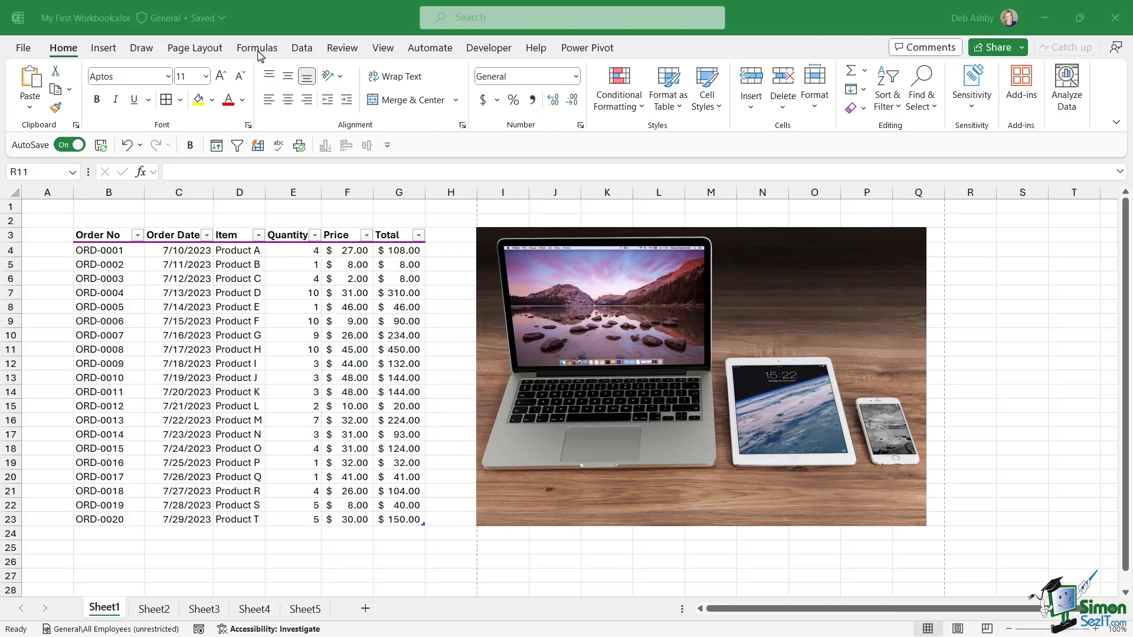
Select cells F7 and D8, then the whole sales table with Ctrl+A.
scroll(189, 50, "down", 3)
scroll(254, 51, "down", 1)
scroll(323, 122, "up", 4)
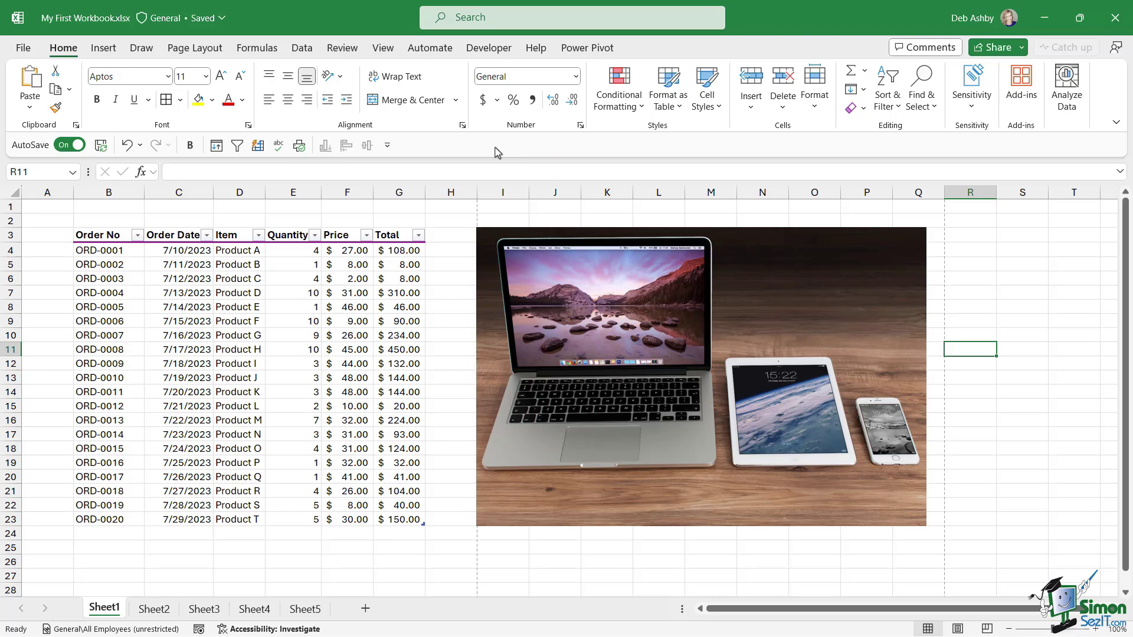
left_click(355, 293)
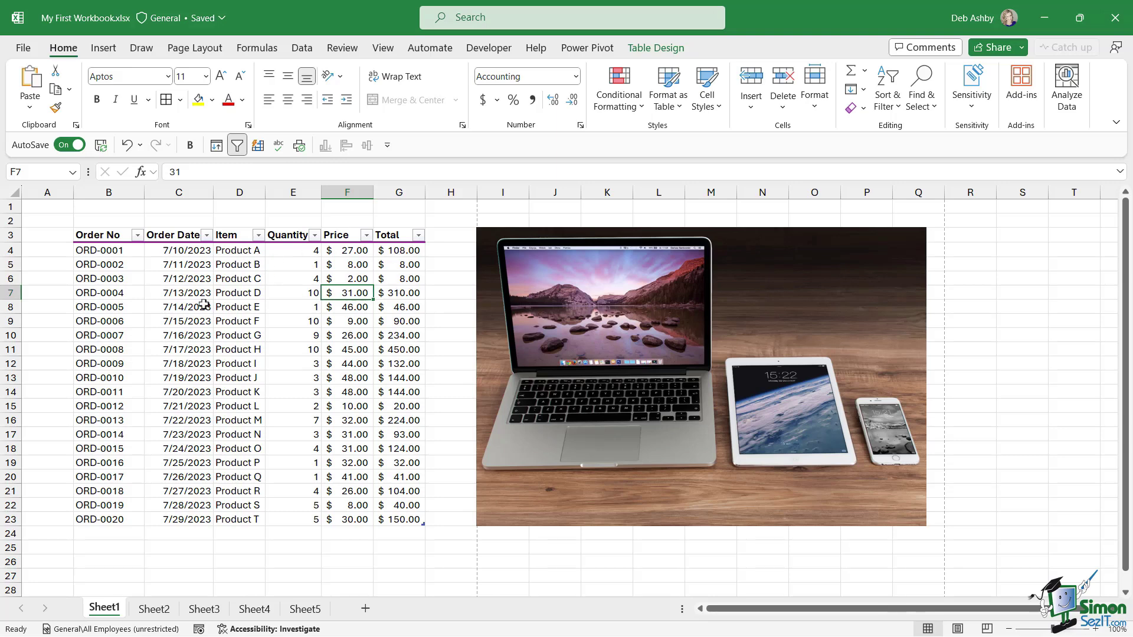
left_click(241, 307)
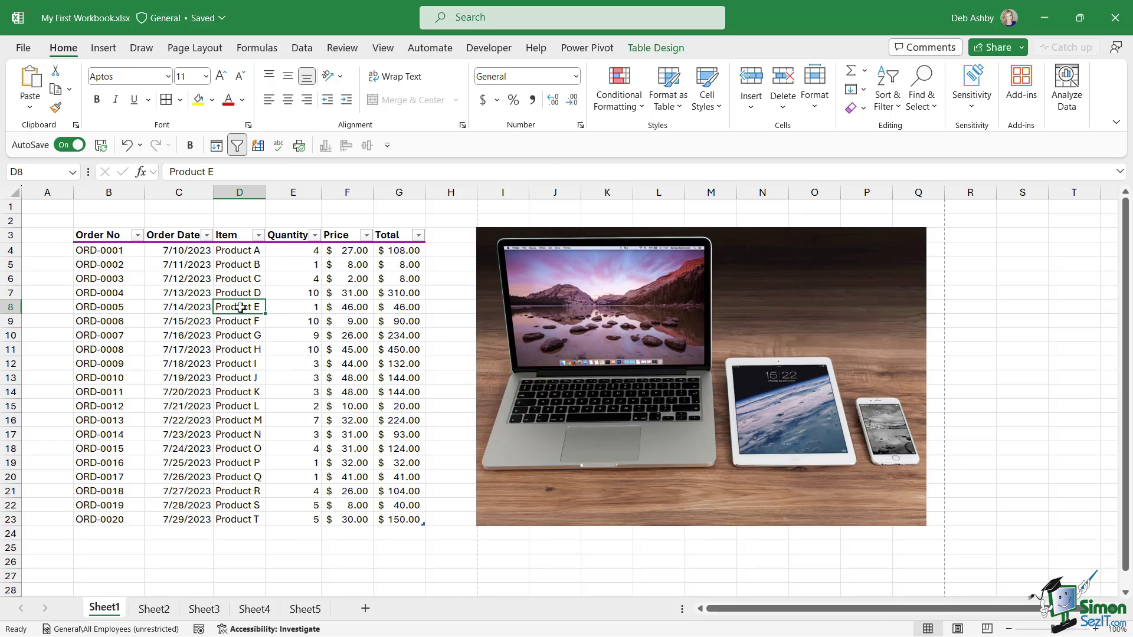
key("ctrl+a")
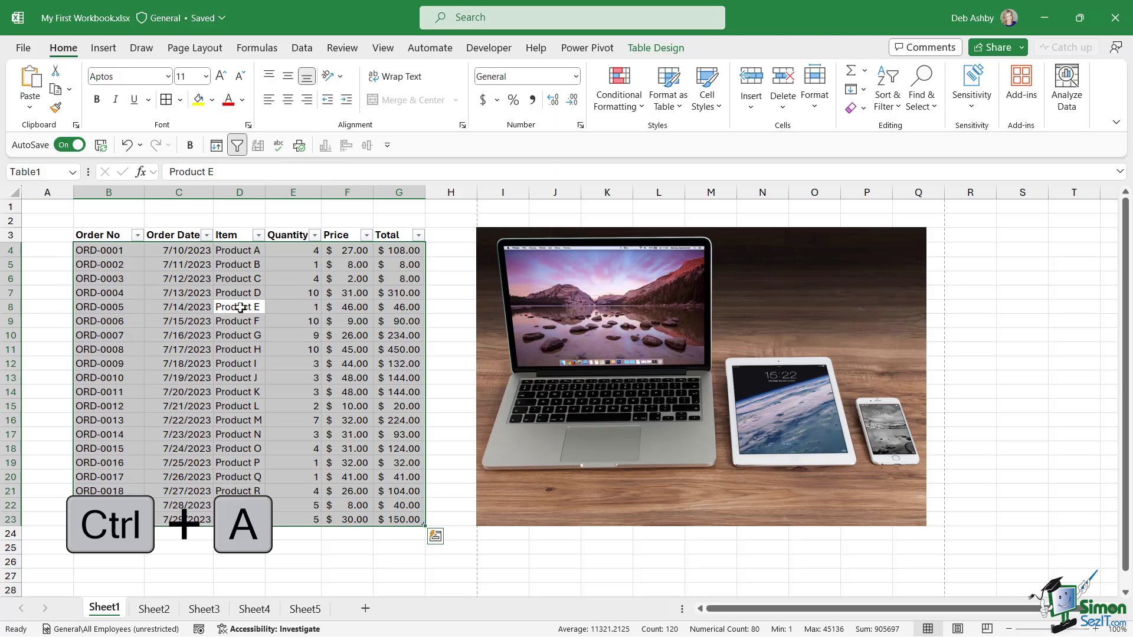
Extend a selection from B4 down to the last order number, then row 5 across to Total.
left_click(241, 307)
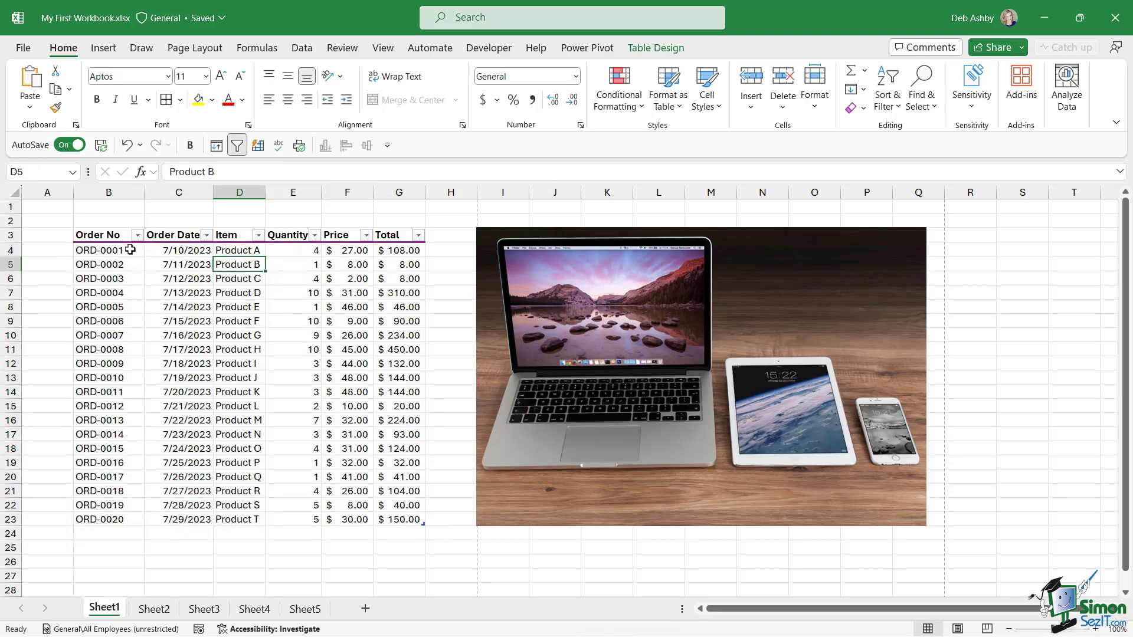
left_click(129, 250)
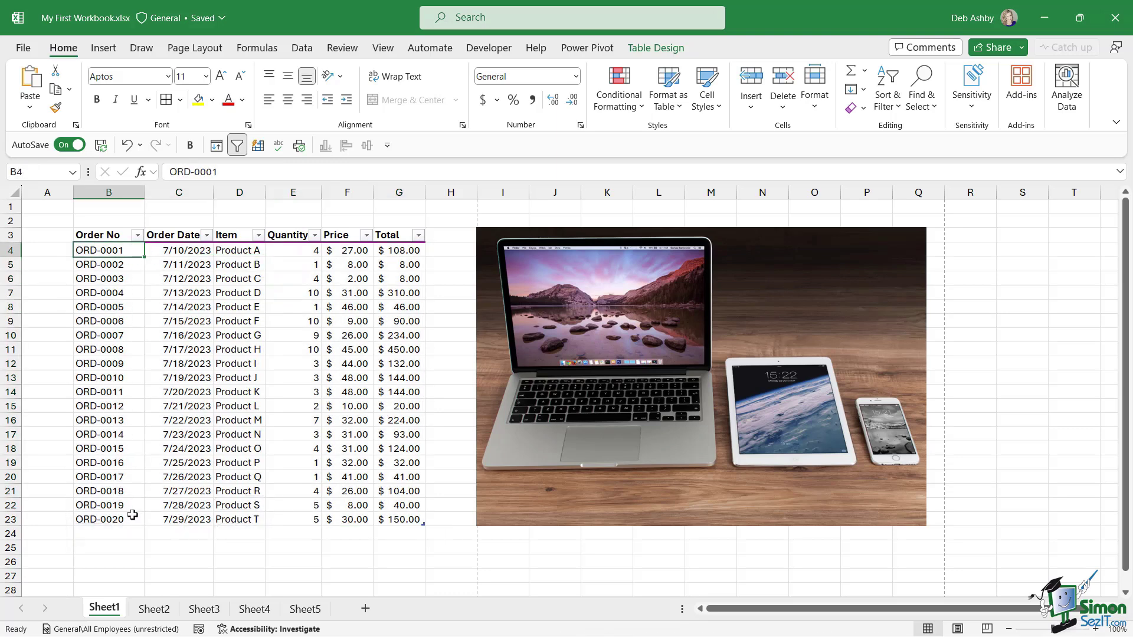
key("ctrl+shift+Down")
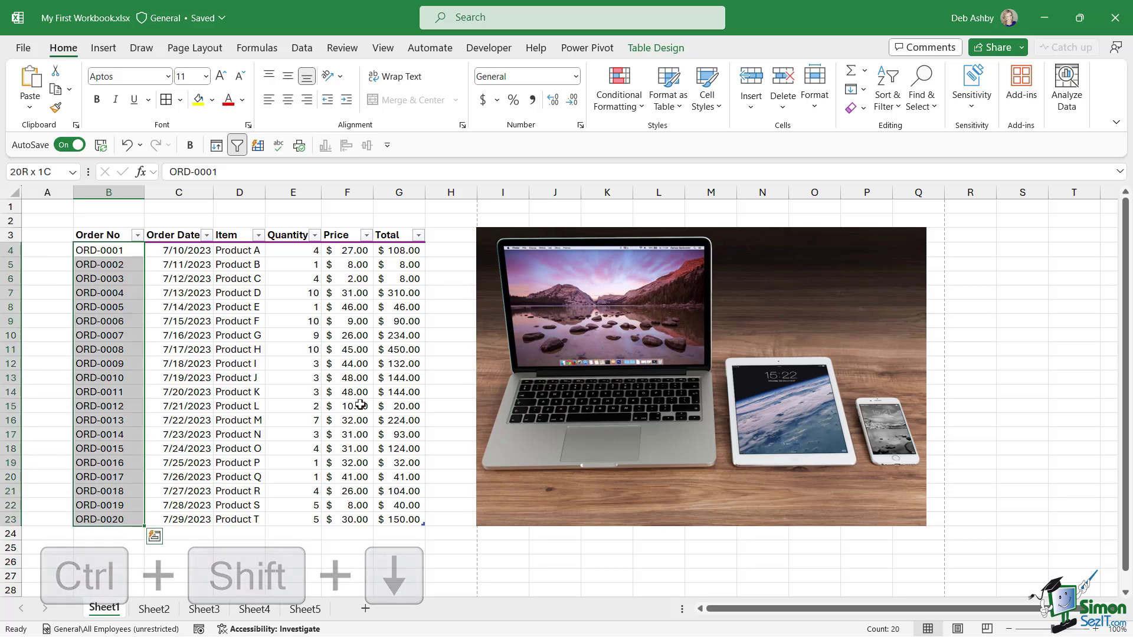
left_click(105, 265)
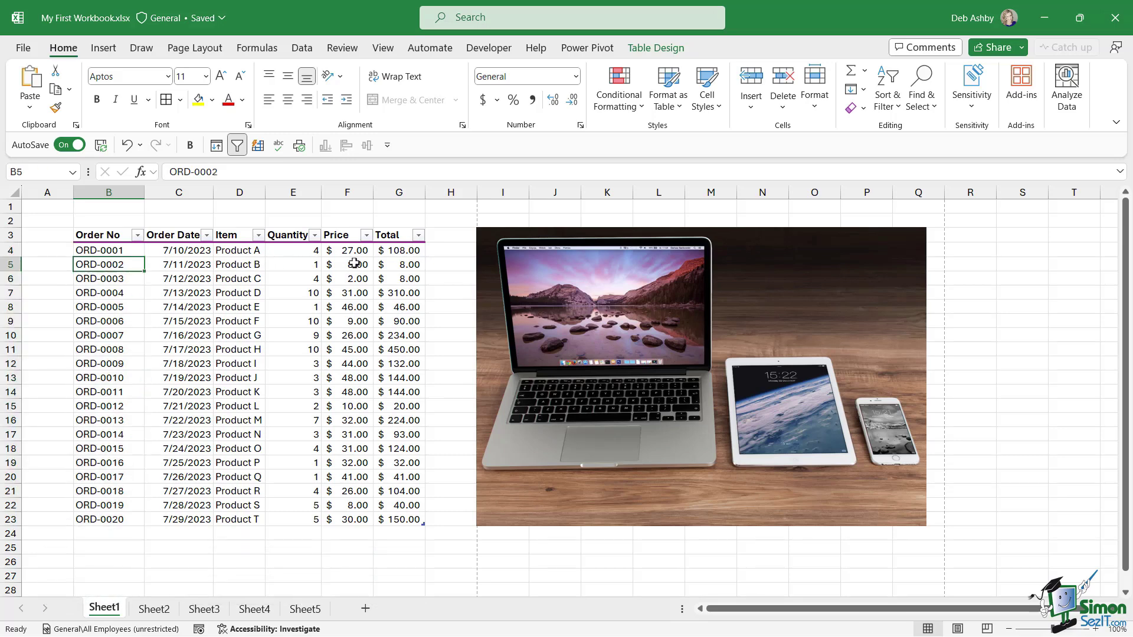
key("ctrl+shift+Right")
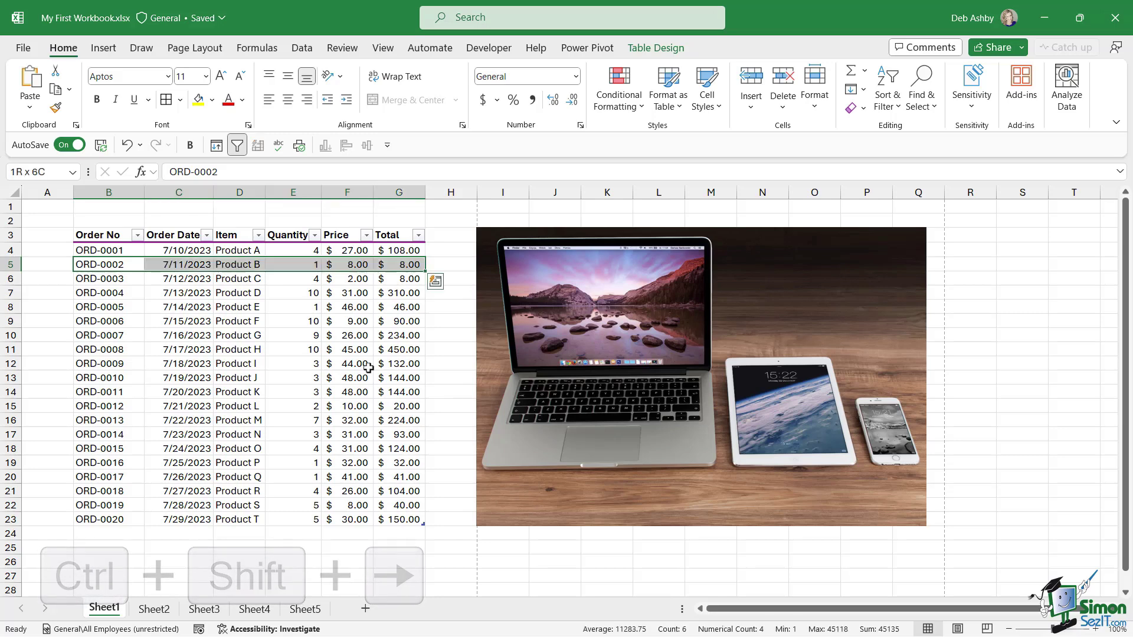
Extend selections from ORD-0020 up to the Order No header and along row 23 from G23.
left_click(383, 391)
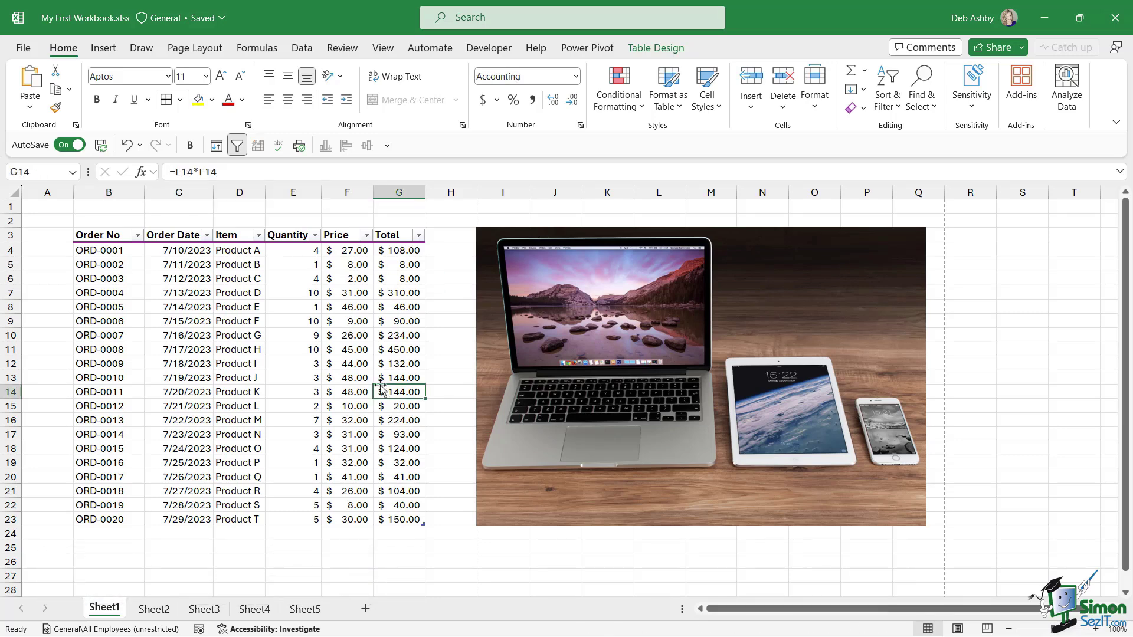
left_click(105, 520)
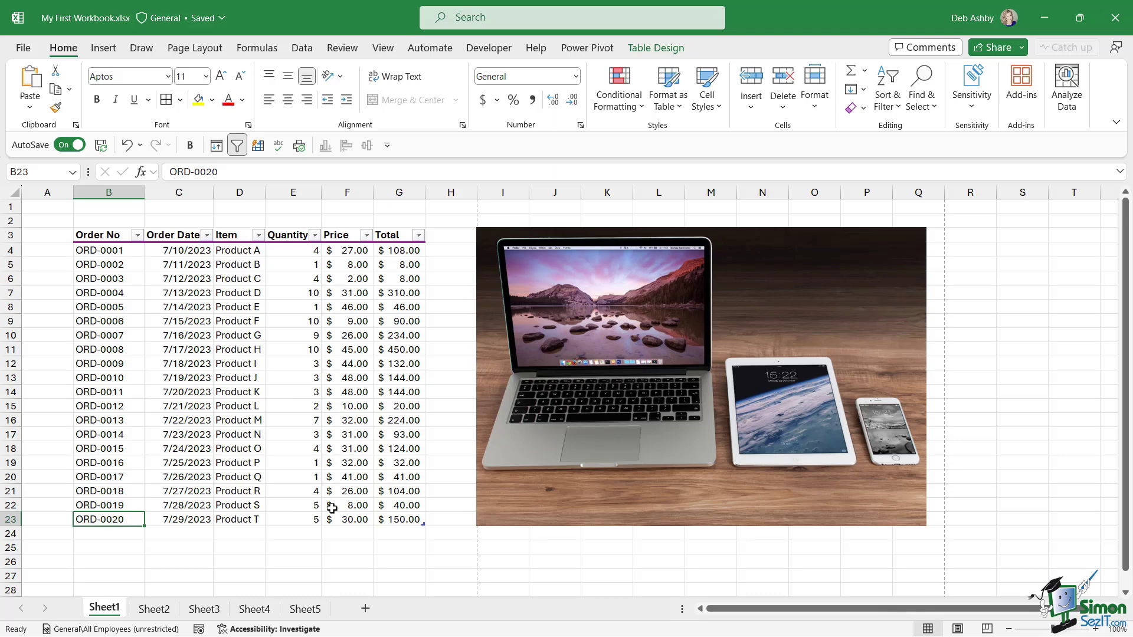
key("ctrl+shift+Up")
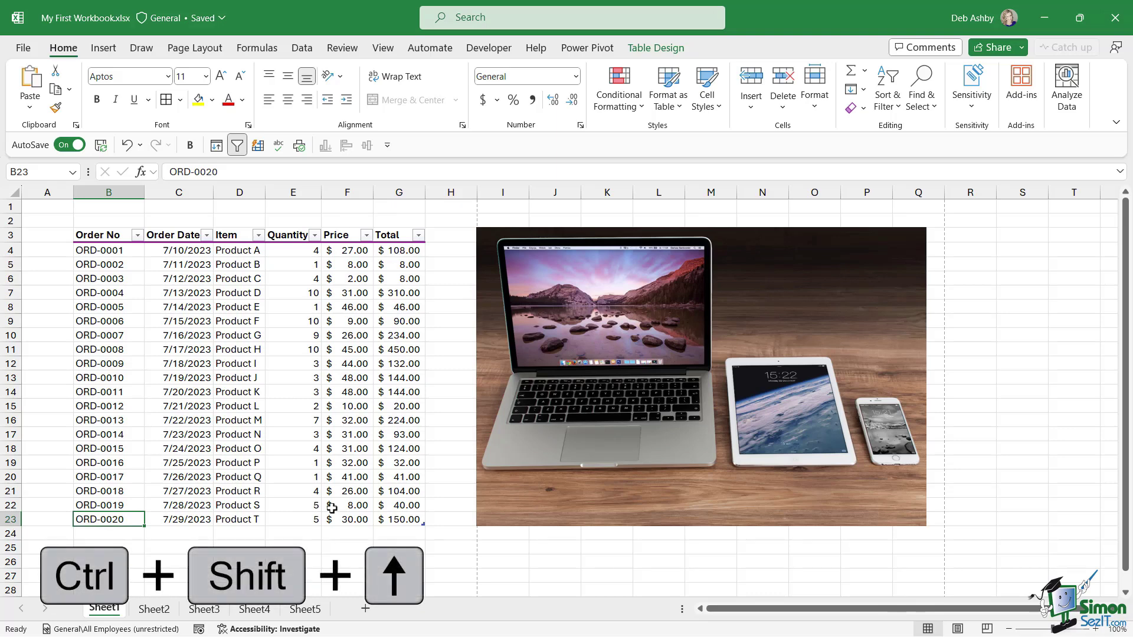
key("ctrl+shift+Up")
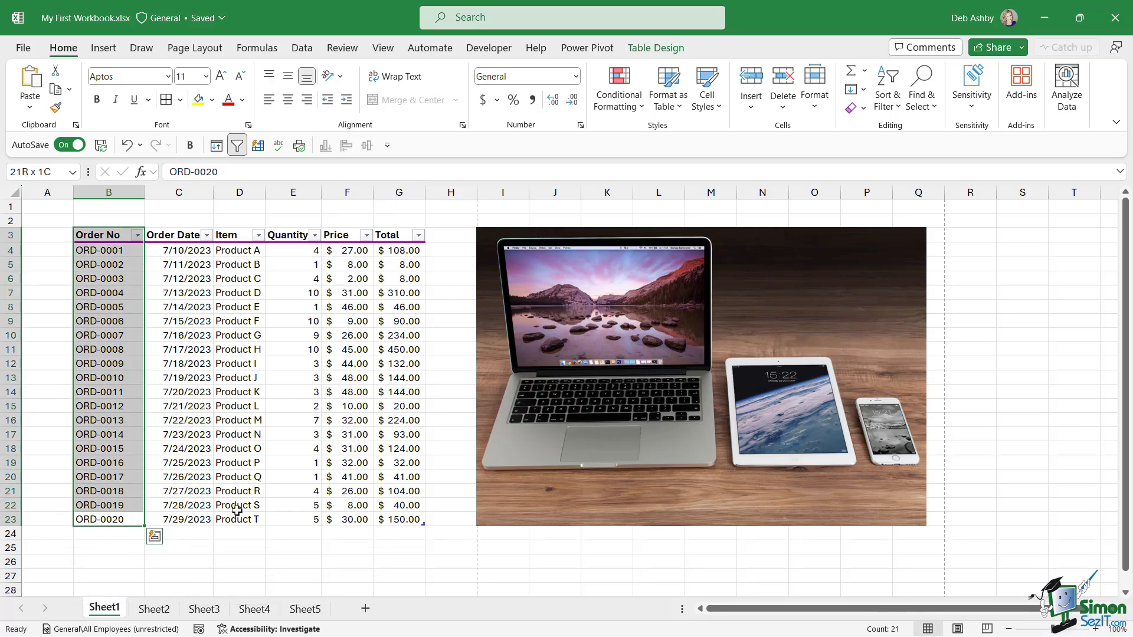
left_click(407, 520)
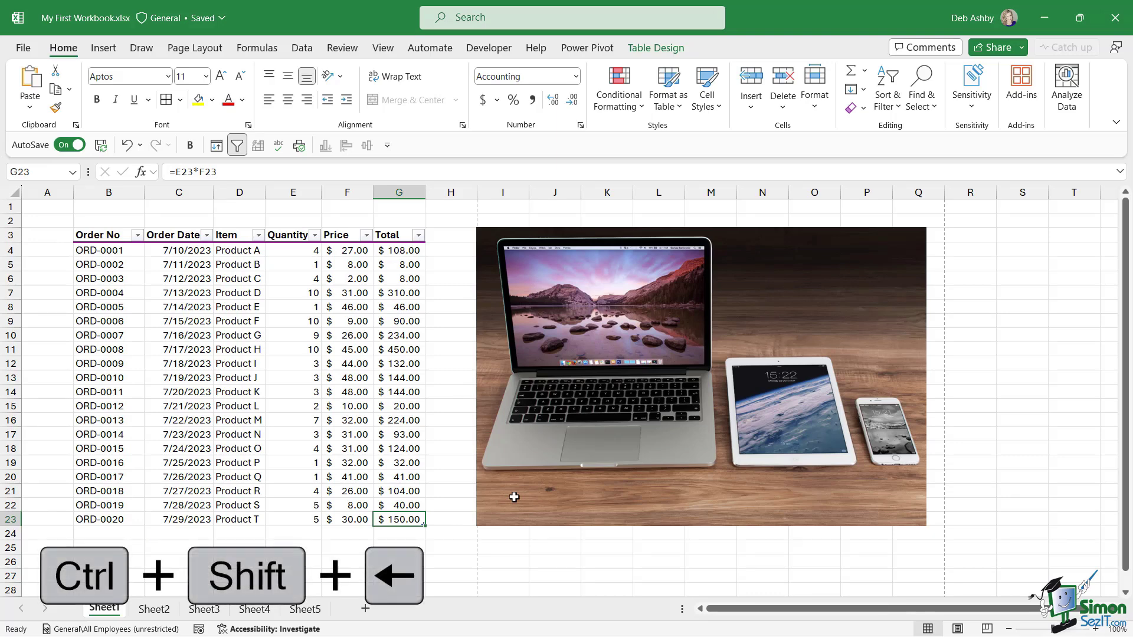
key("ctrl+shift+Left")
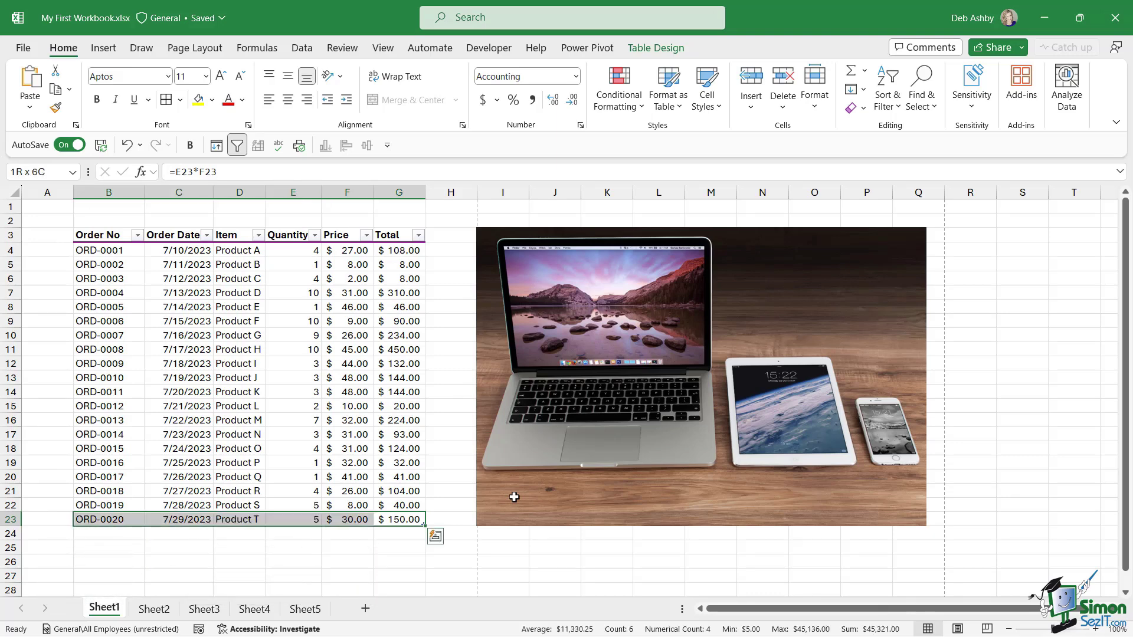
Select the entire row 28 with Shift+Space, then the entire column C with Ctrl+Space.
left_click(307, 293)
scroll(337, 354, "down", 5)
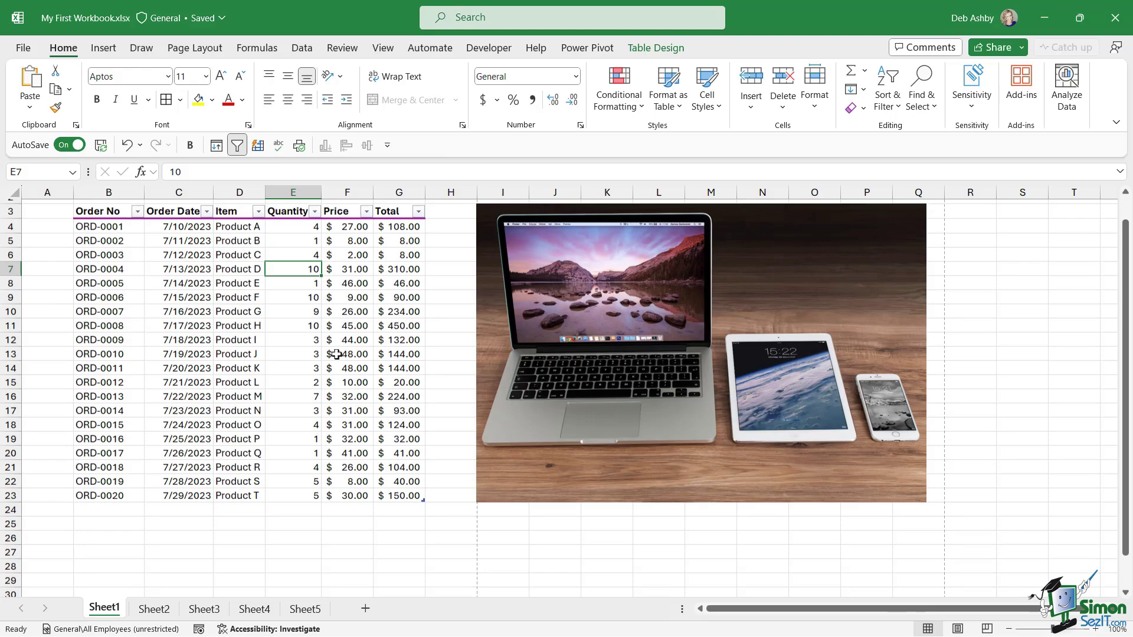
scroll(254, 354, "down", 2)
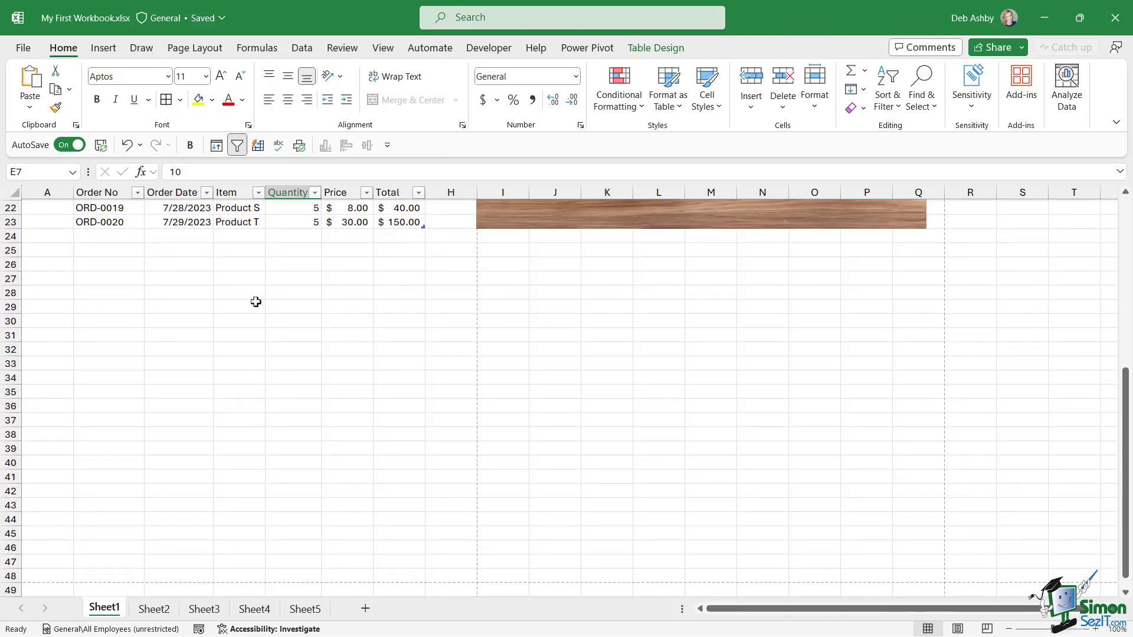
left_click(180, 307)
scroll(380, 461, "up", 3)
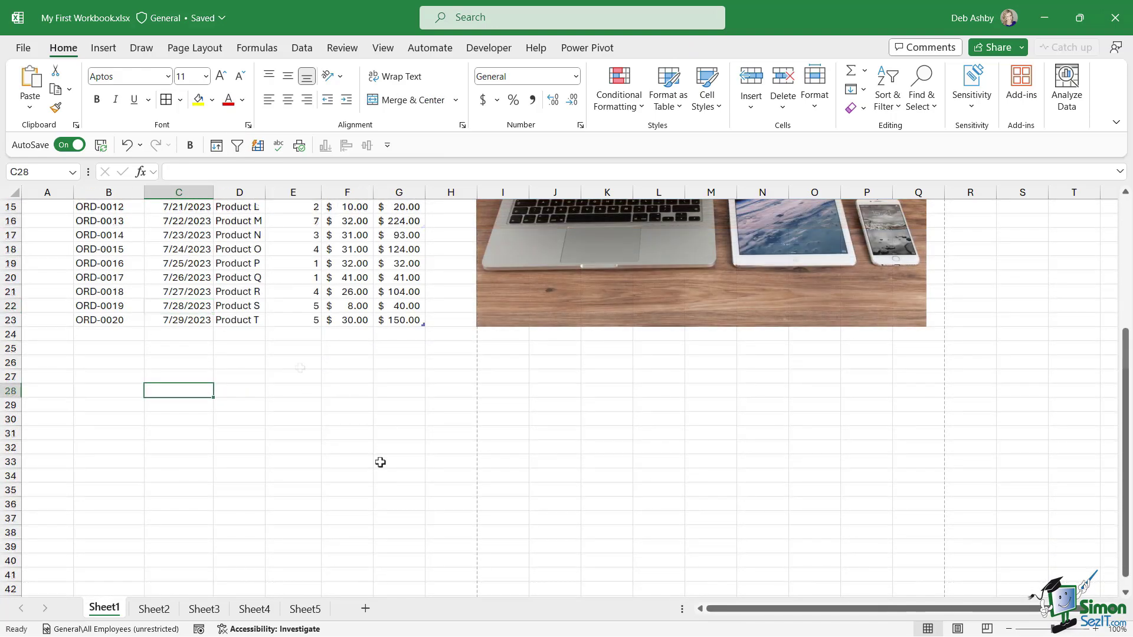
key("shift+space")
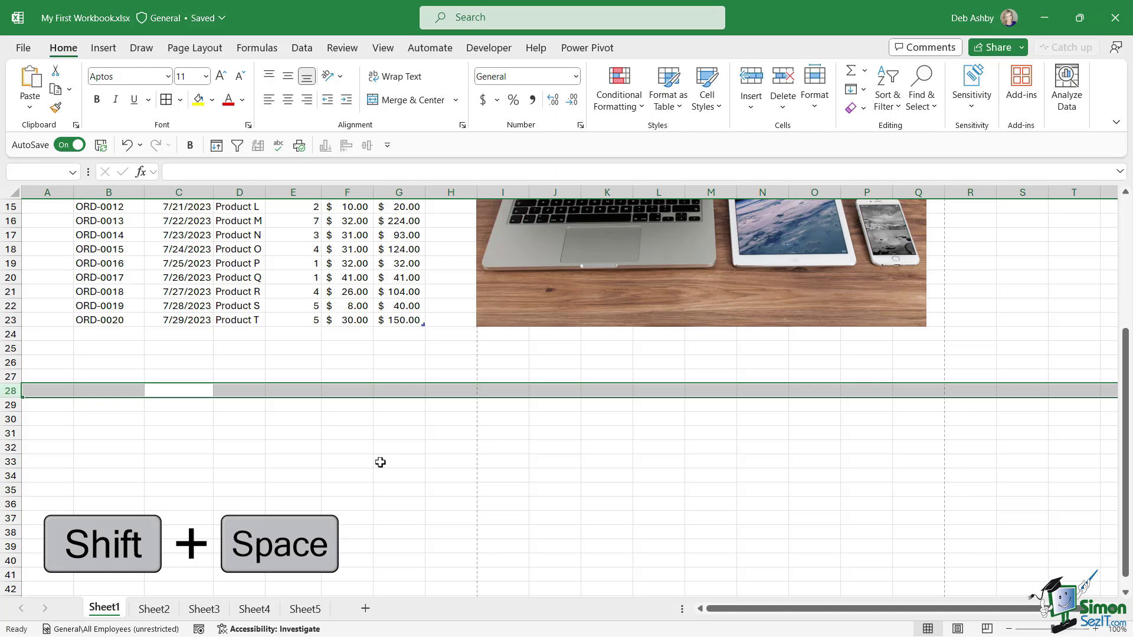
left_click(197, 391)
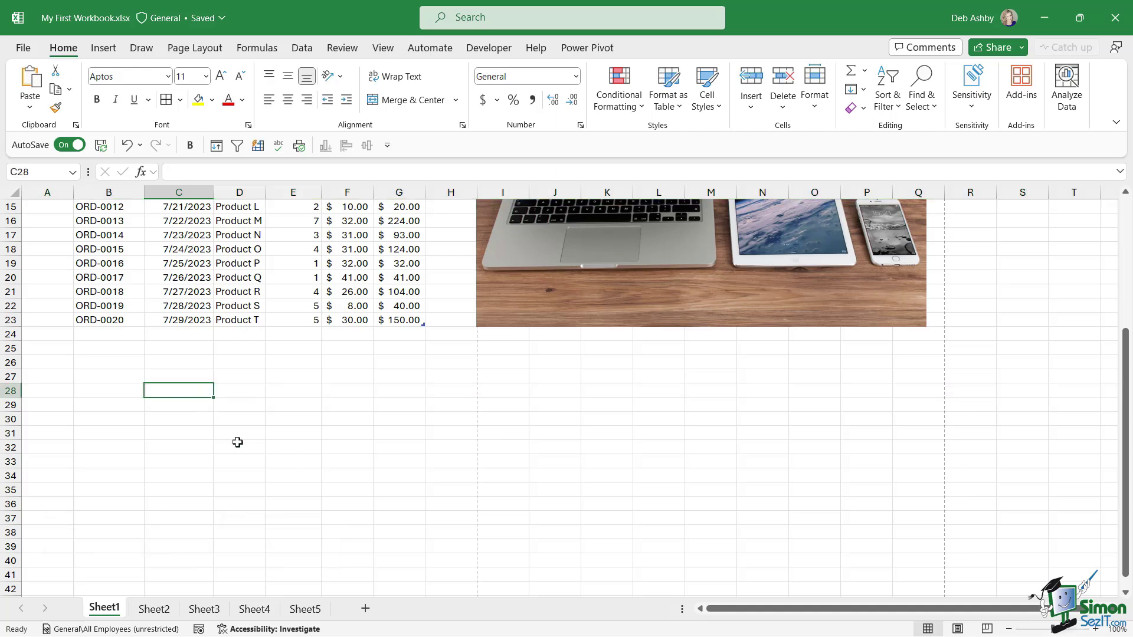
key("ctrl+space")
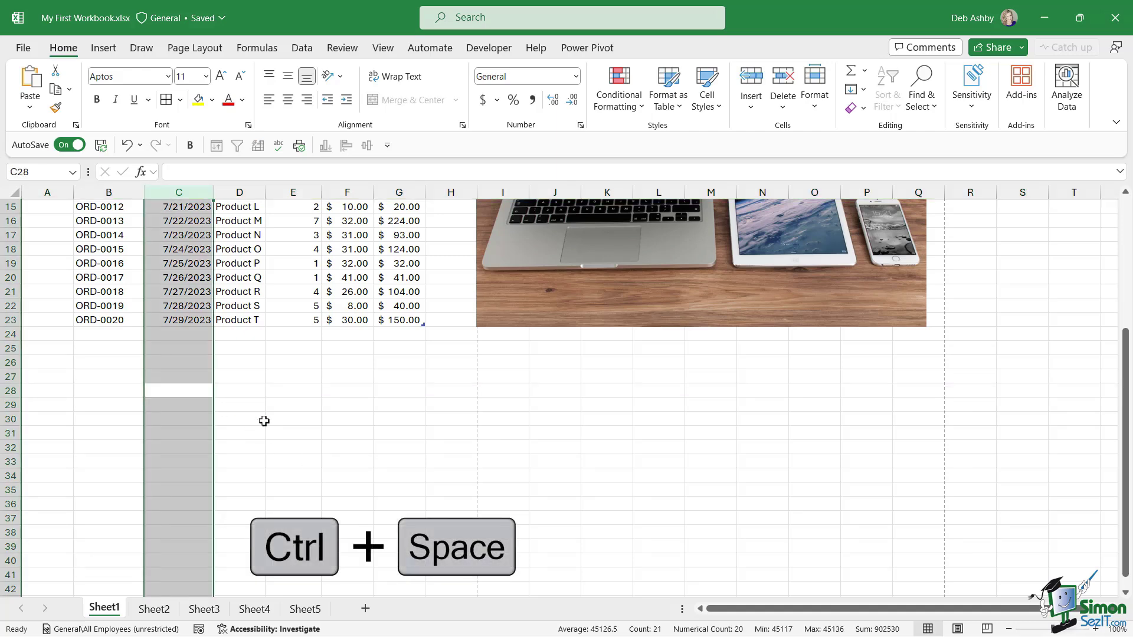
scroll(266, 421, "down", 4)
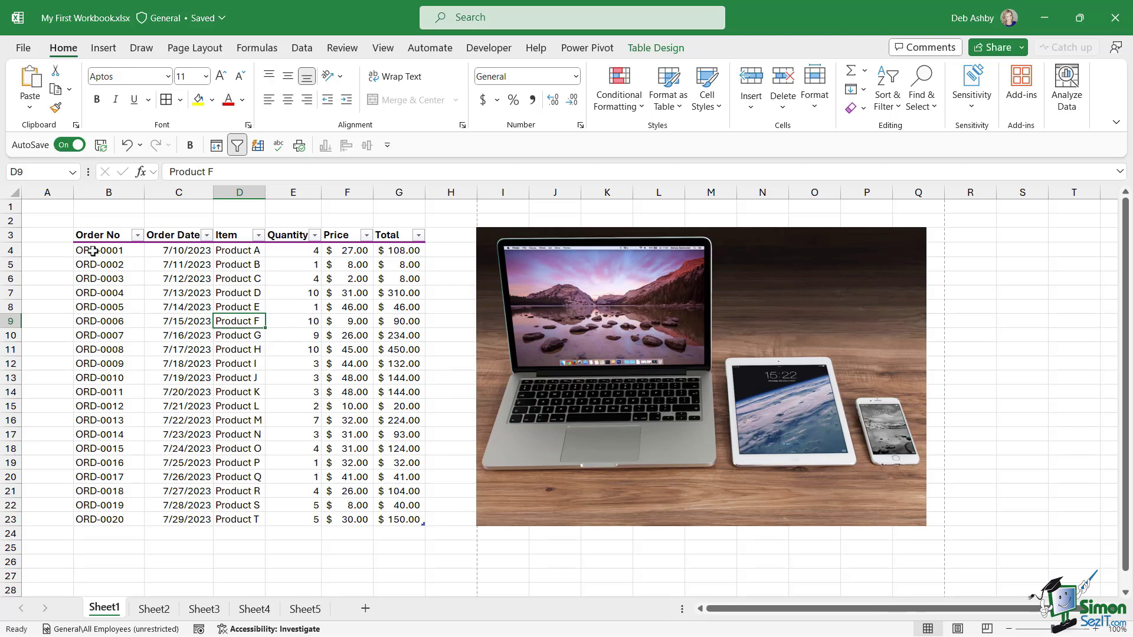
Copy orders B4:G9 and paste them at B27, then undo the paste and clear the copy.
left_click_drag(89, 251, 388, 319)
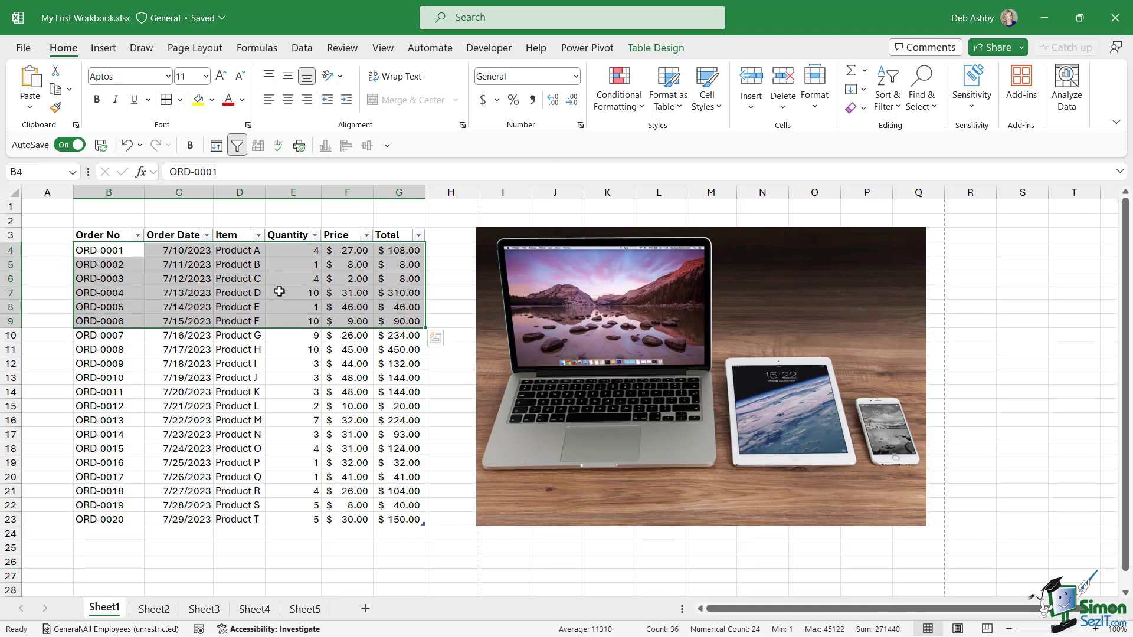
key("ctrl+c")
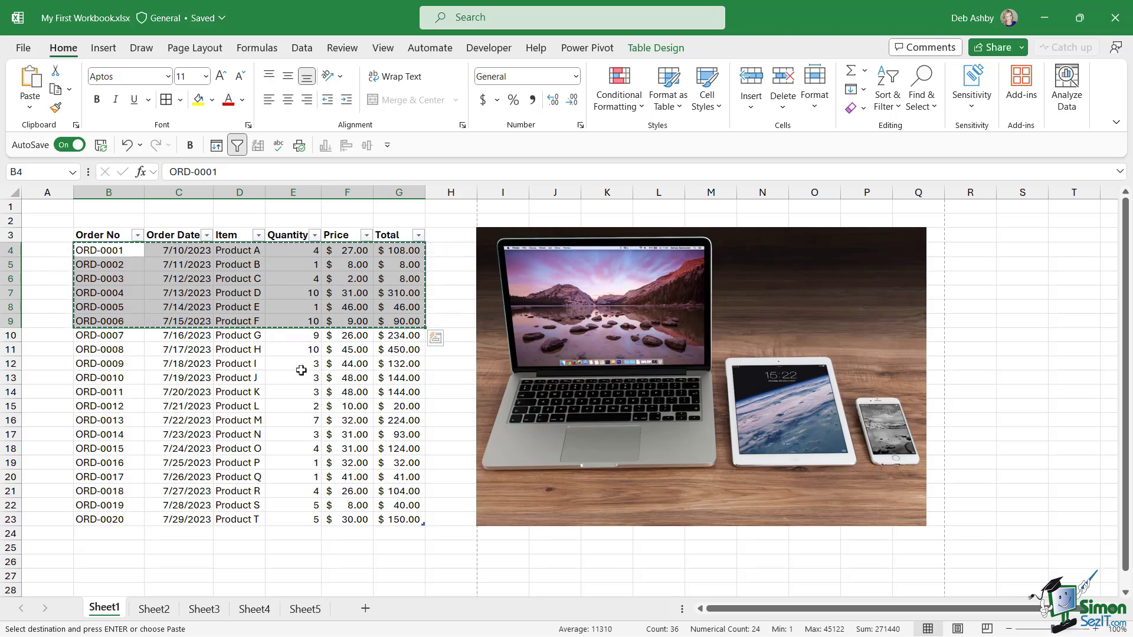
scroll(301, 370, "down", 5)
left_click(89, 365)
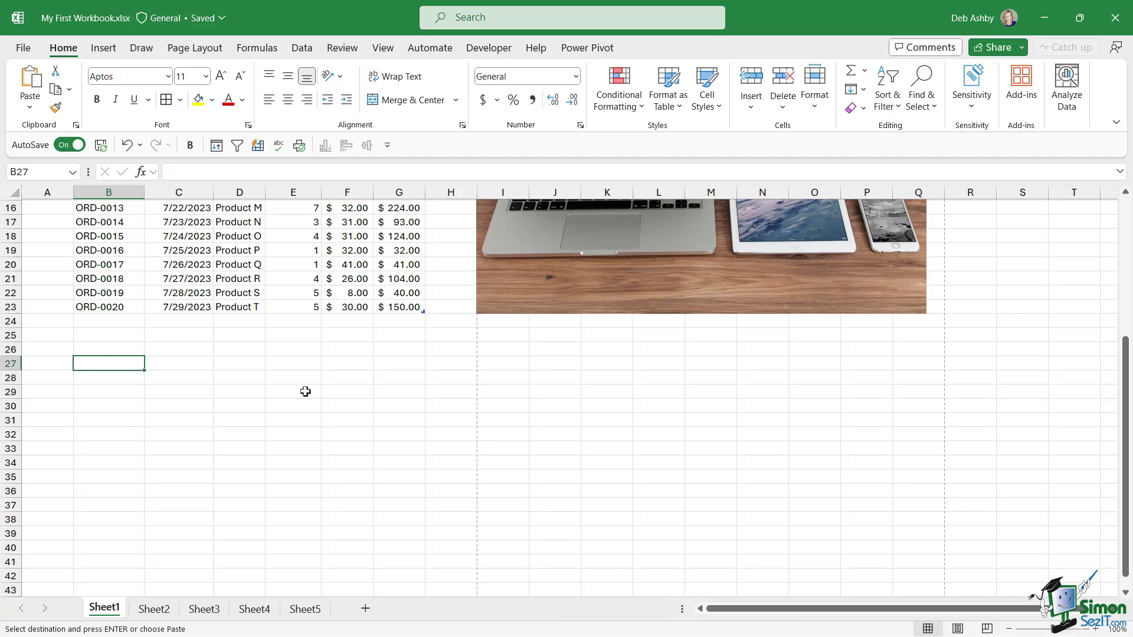
key("ctrl+v")
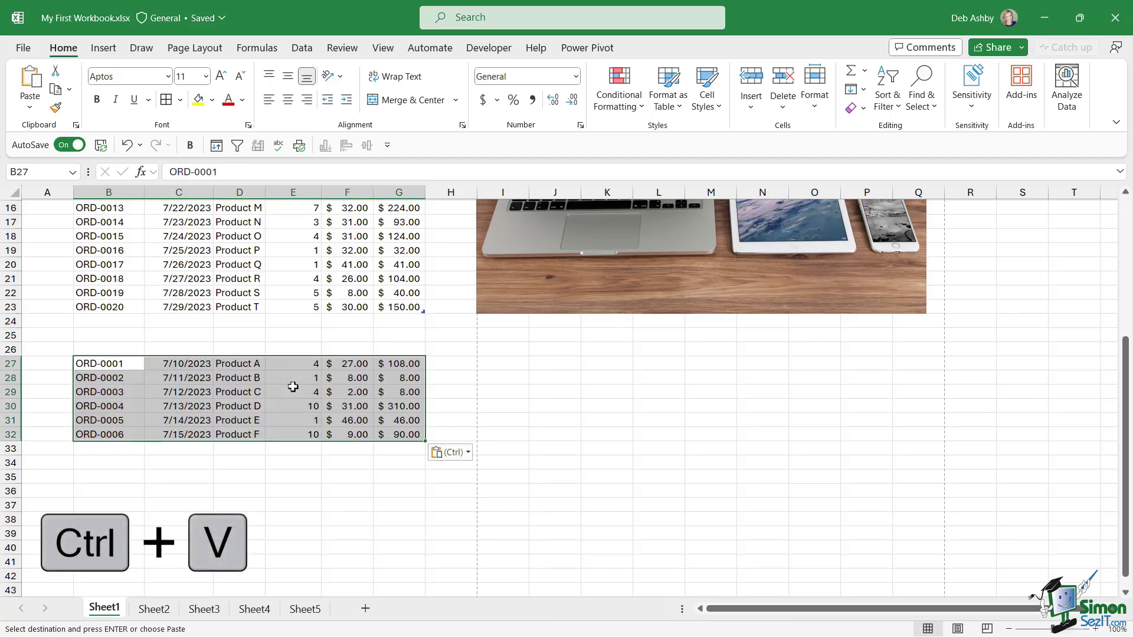
left_click(454, 391)
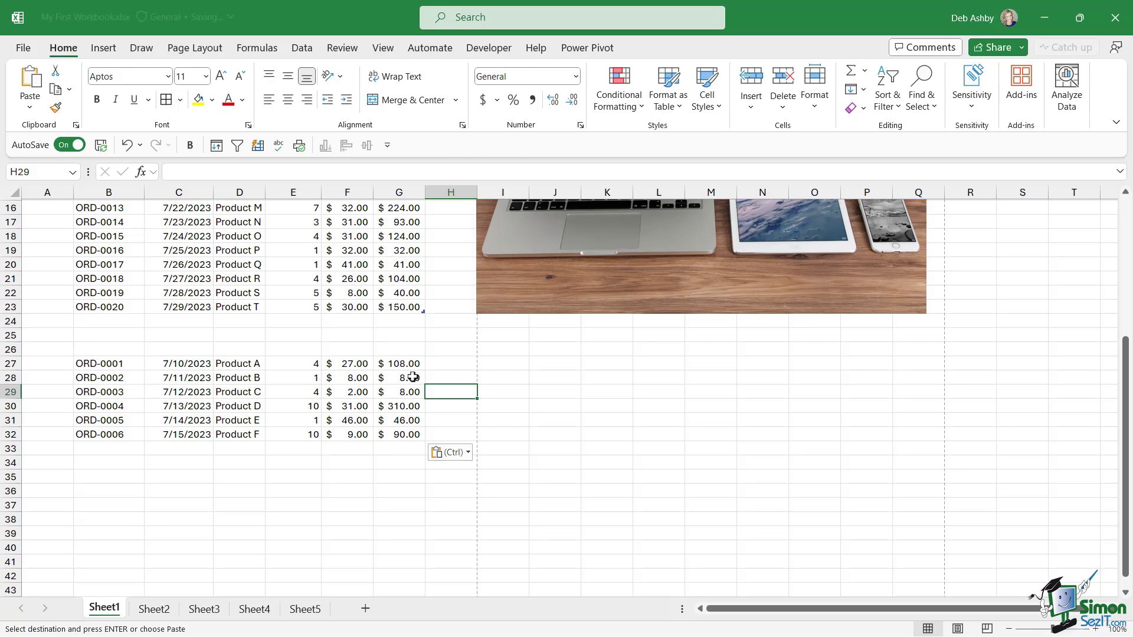
key("ctrl+z")
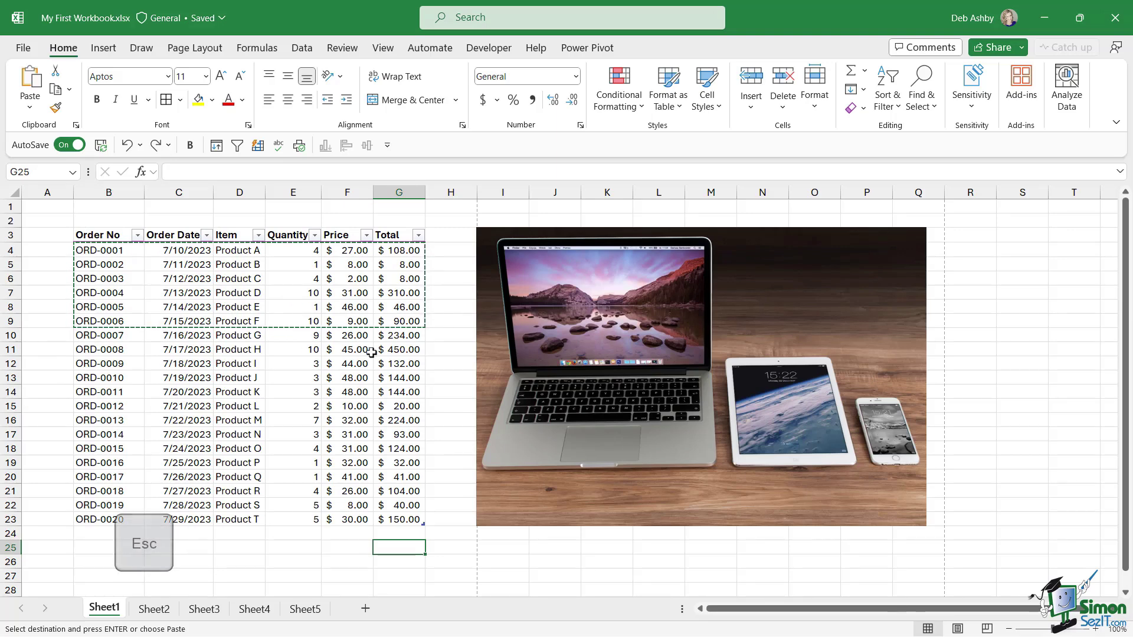
key("Escape")
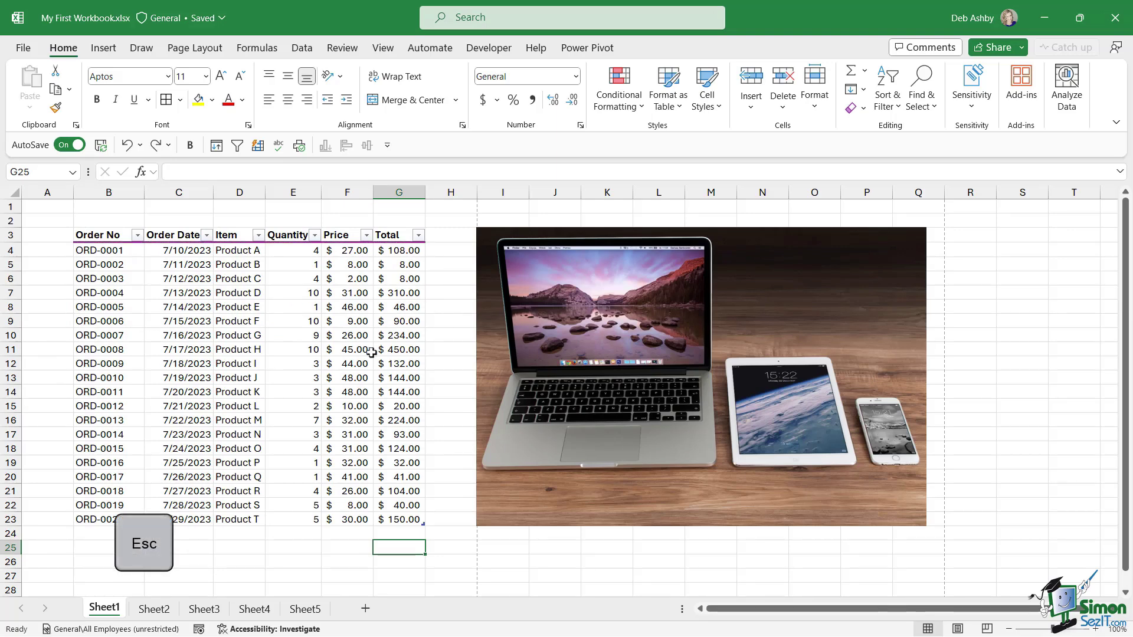
left_click(239, 307)
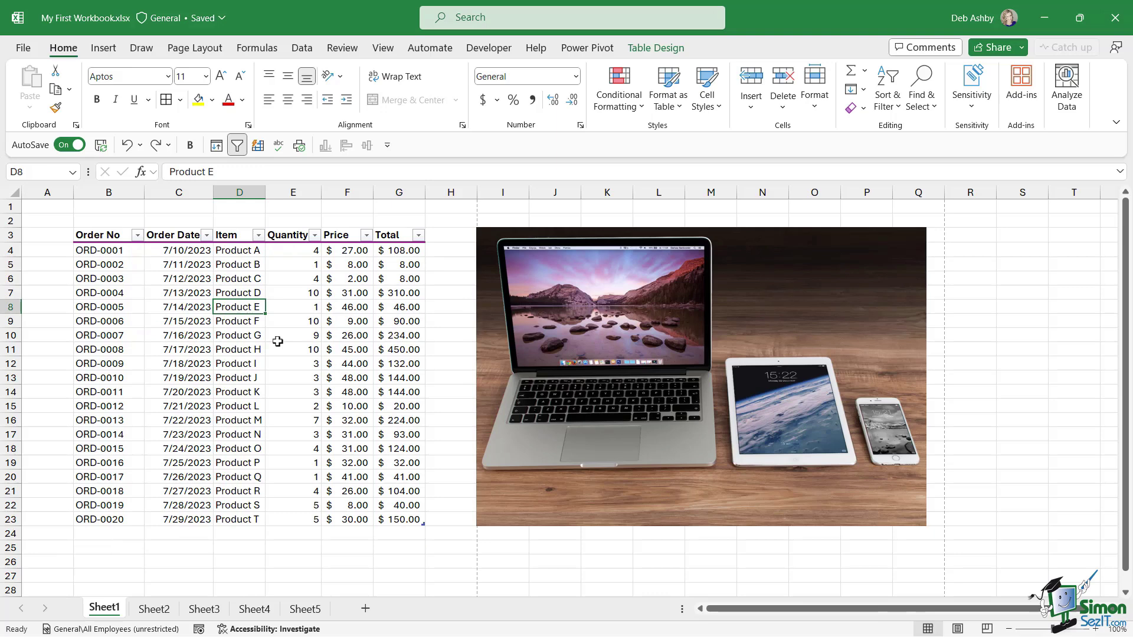
left_click(81, 293)
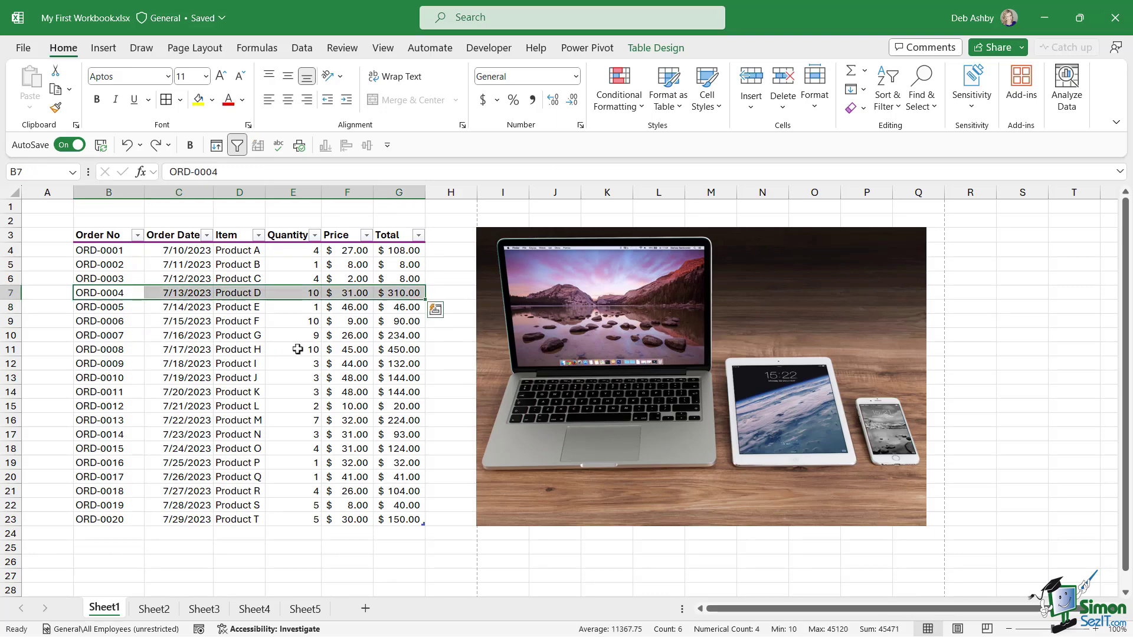
key("ctrl+b")
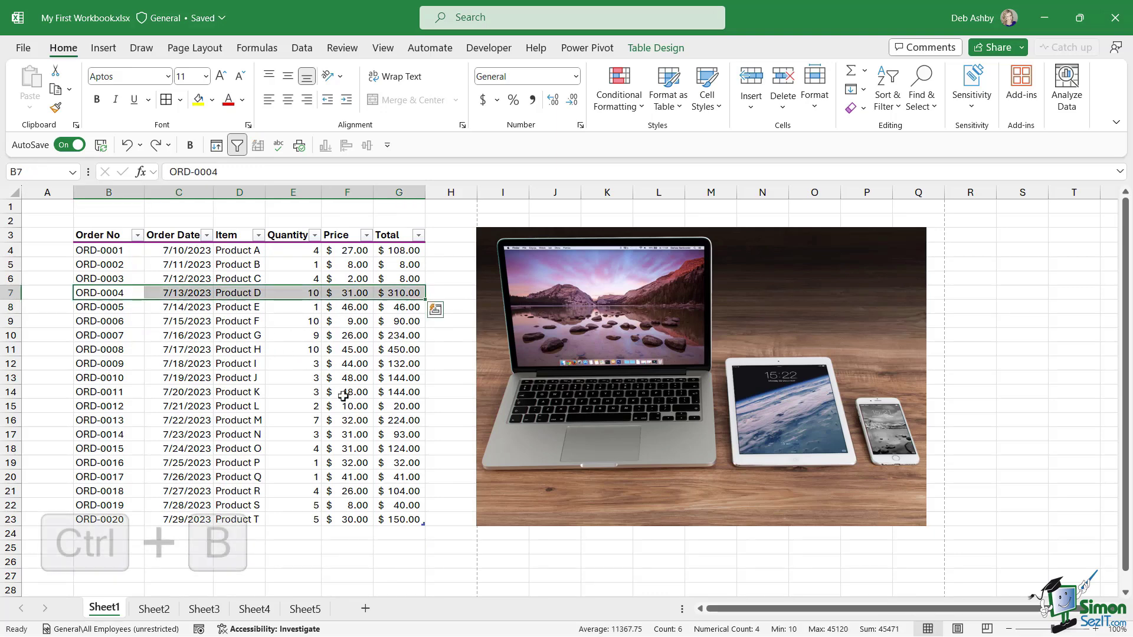
key("ctrl+b")
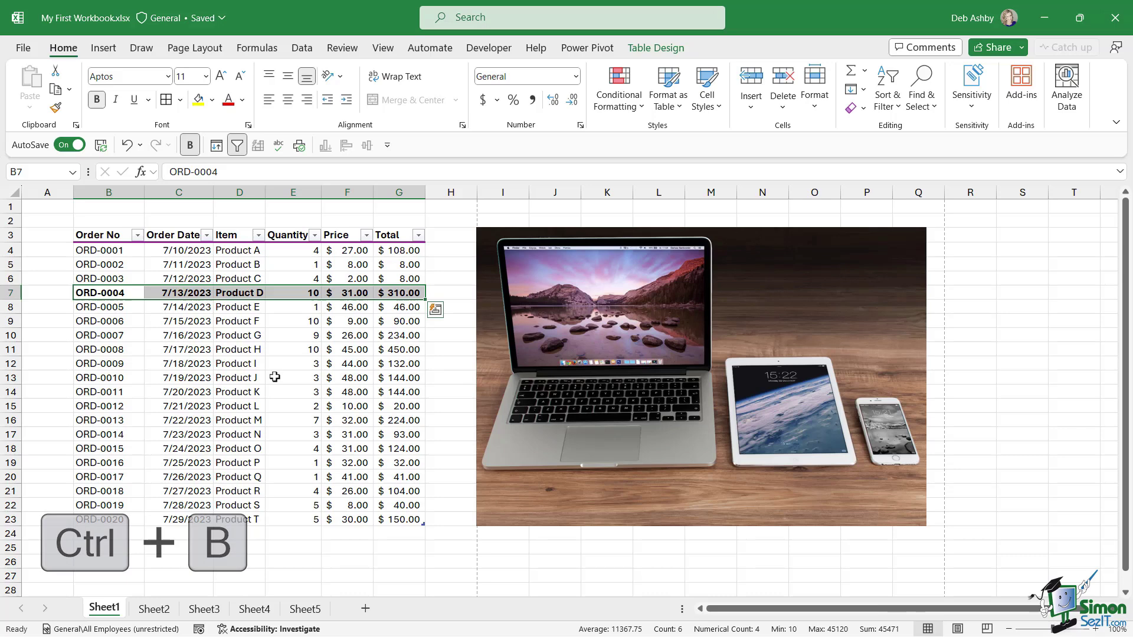
key("ctrl+i")
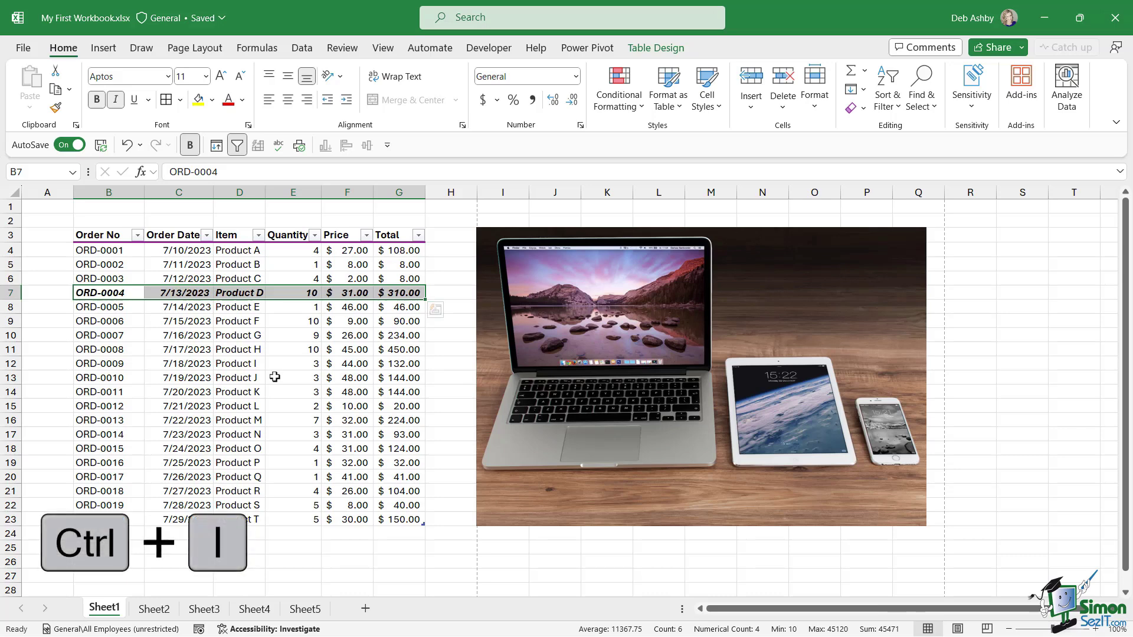
key("ctrl+u")
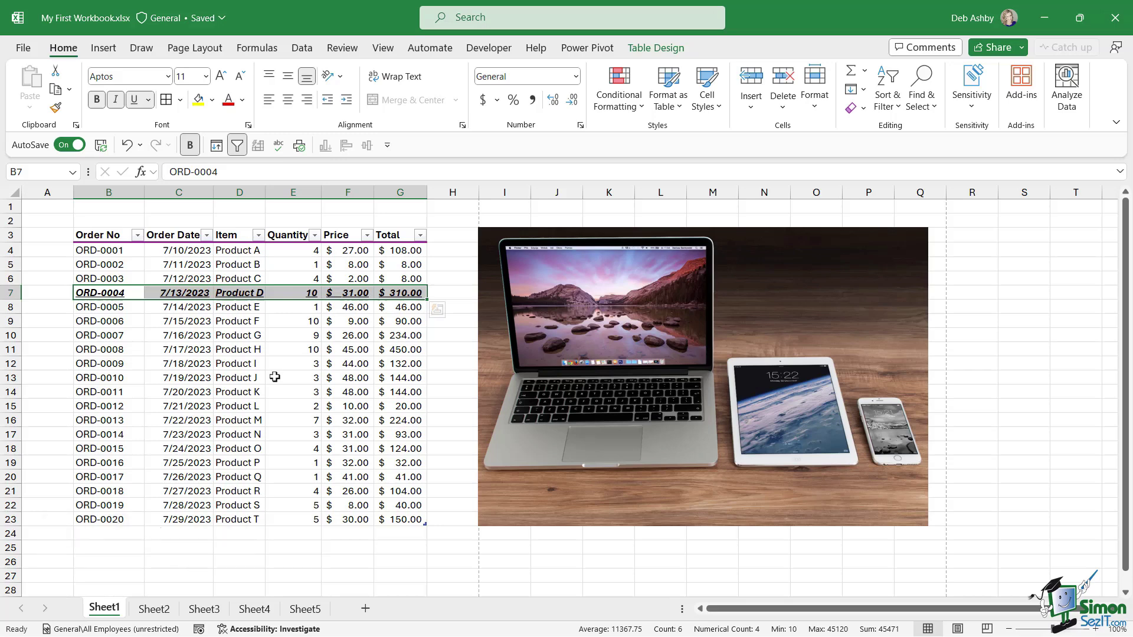
key("ctrl+u")
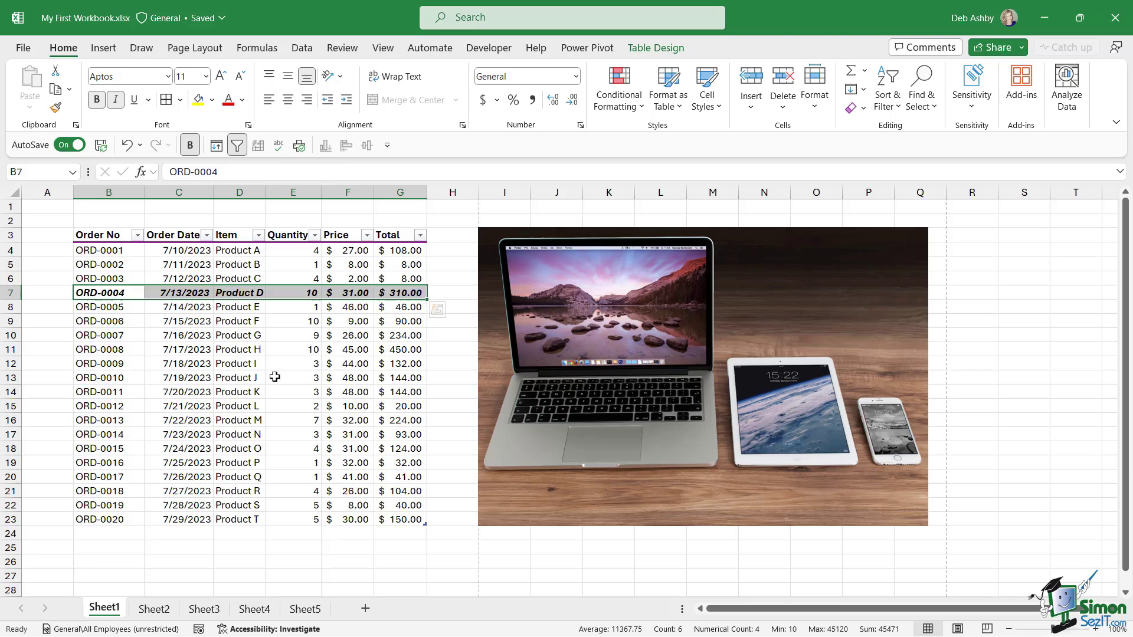
key("ctrl+i")
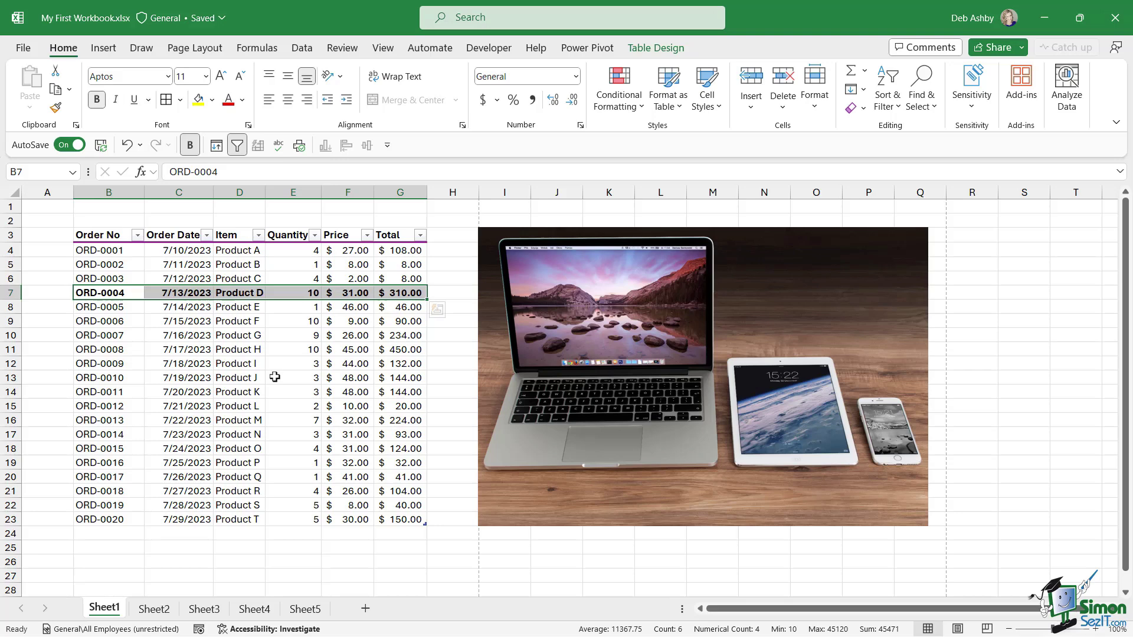
key("ctrl+b")
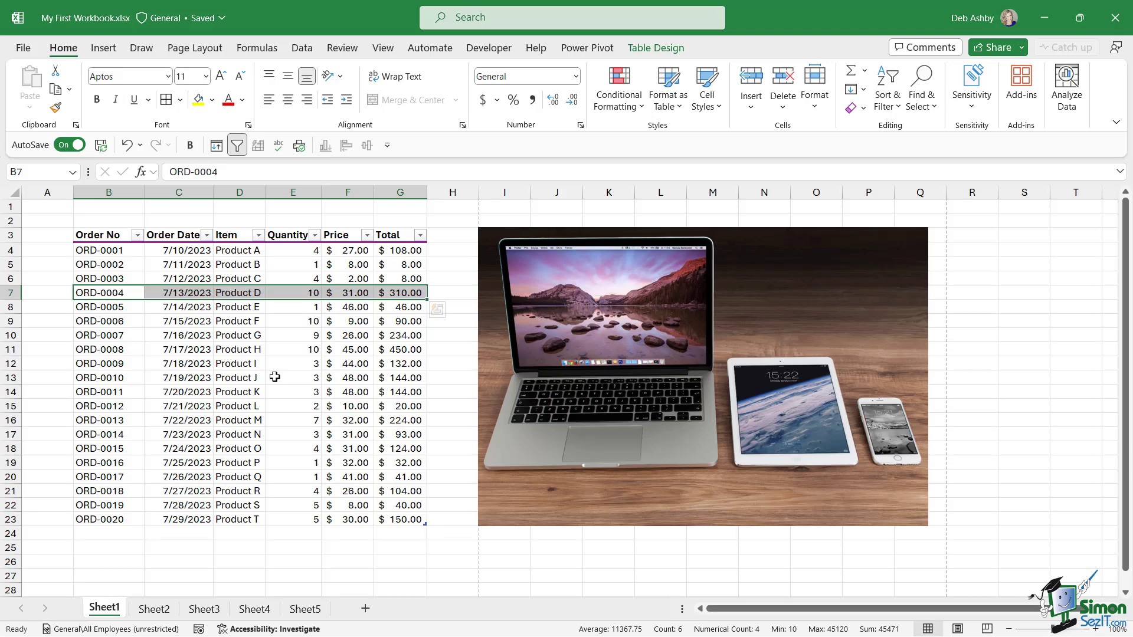
left_click(299, 349)
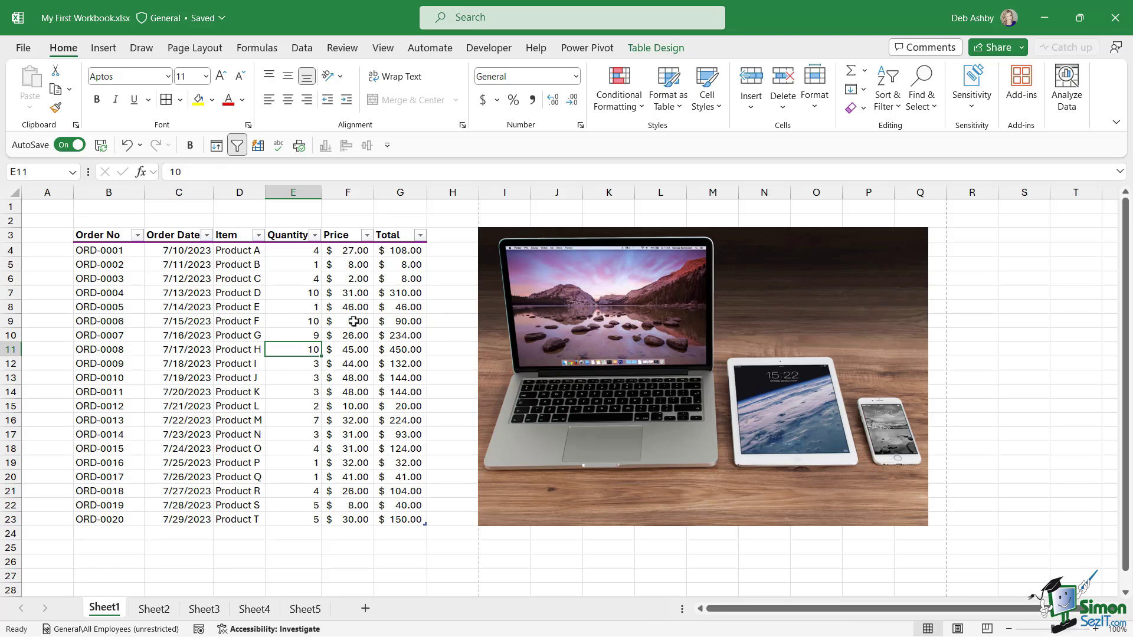
left_click(350, 294)
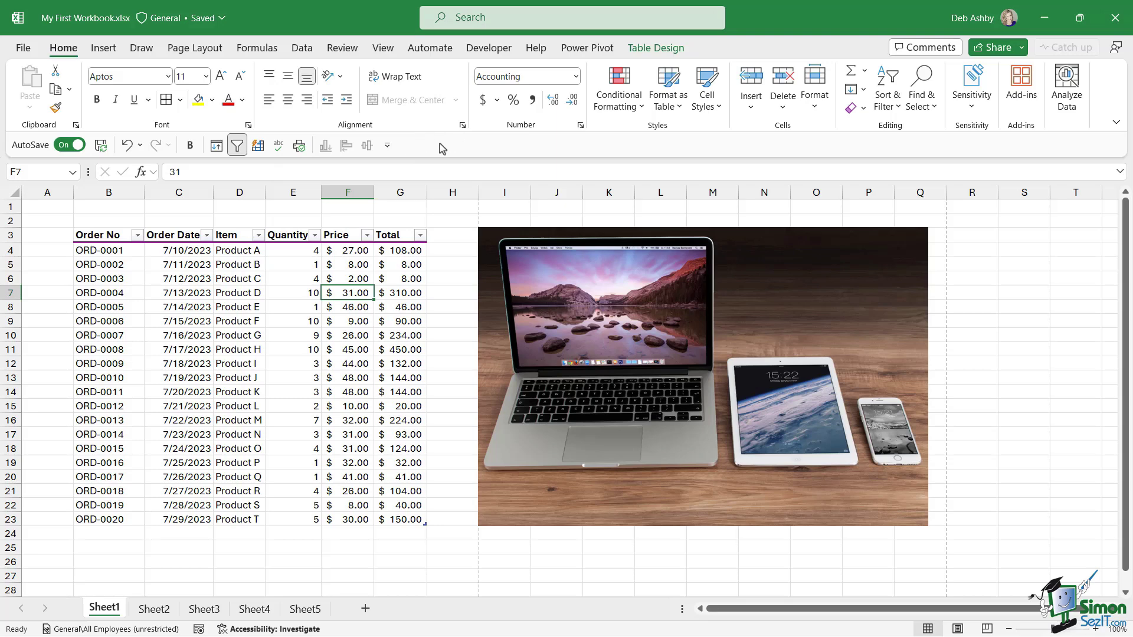
key("Left")
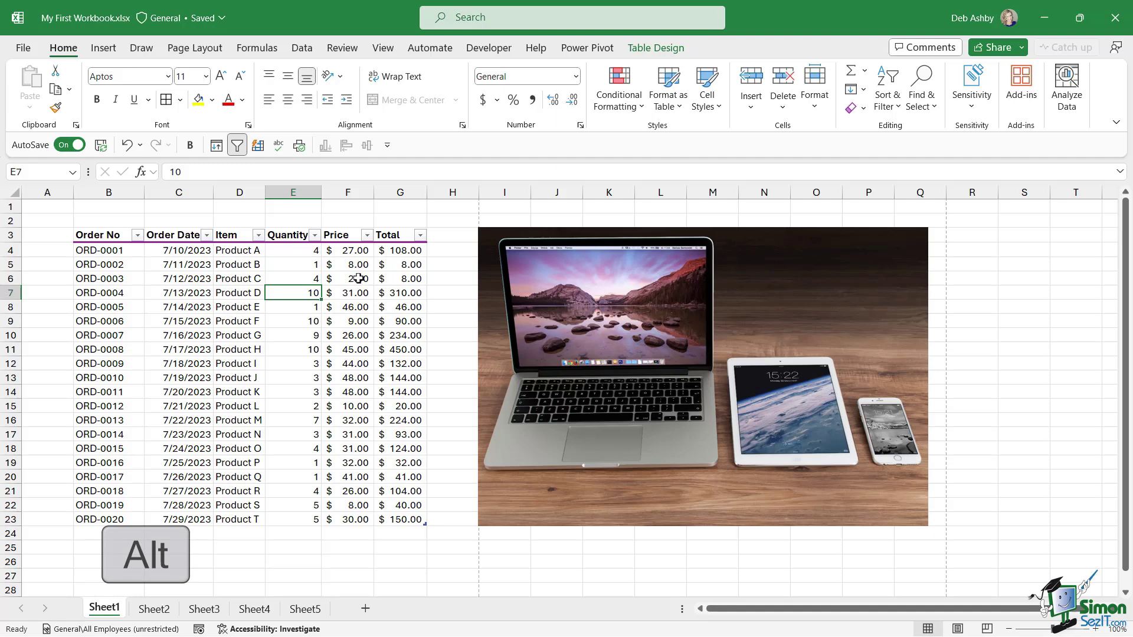
key("alt")
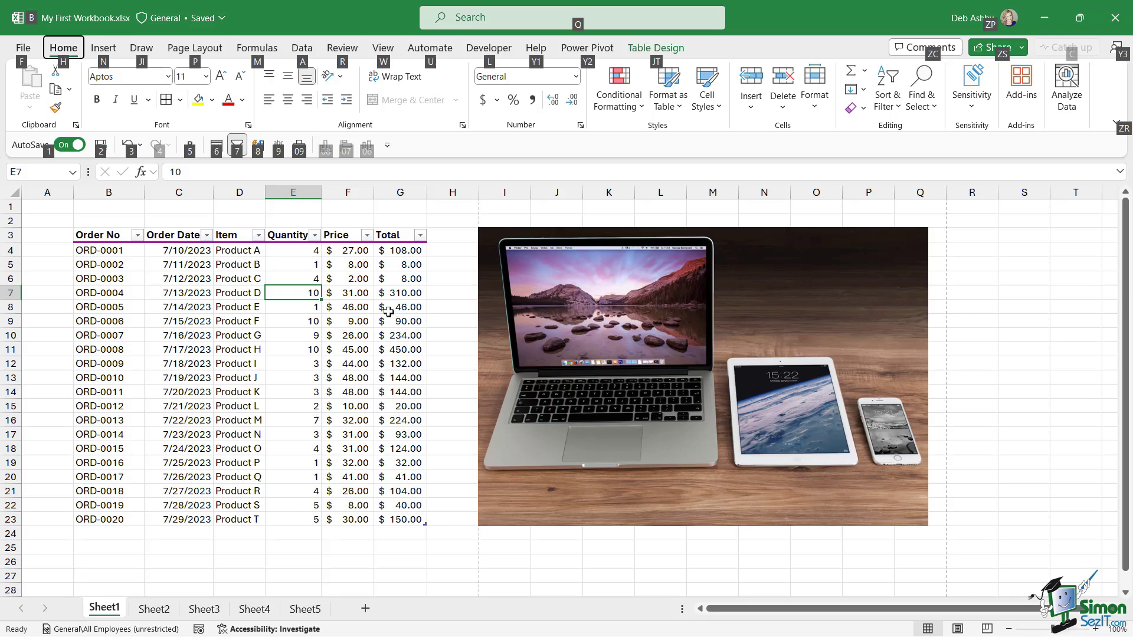
key("Escape")
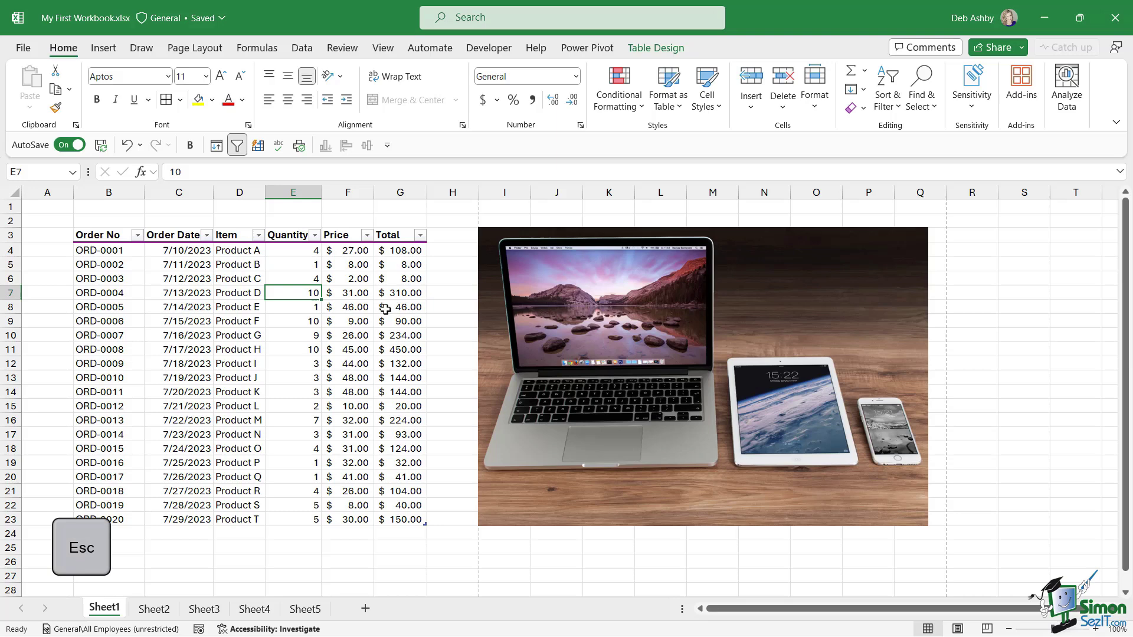
left_click(165, 377)
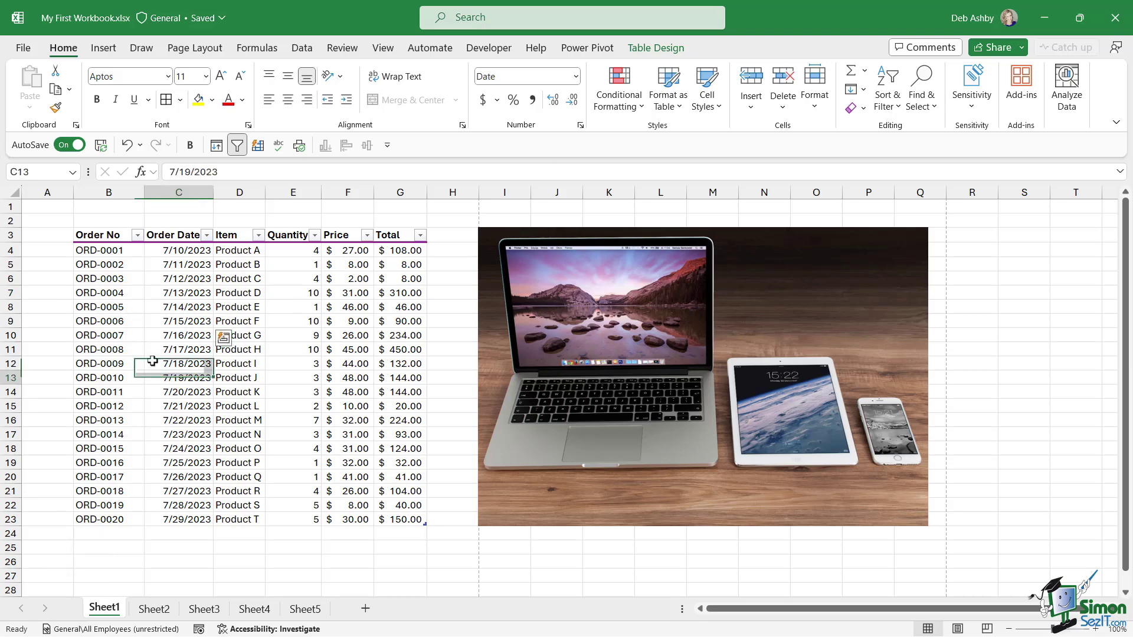
left_click(111, 293)
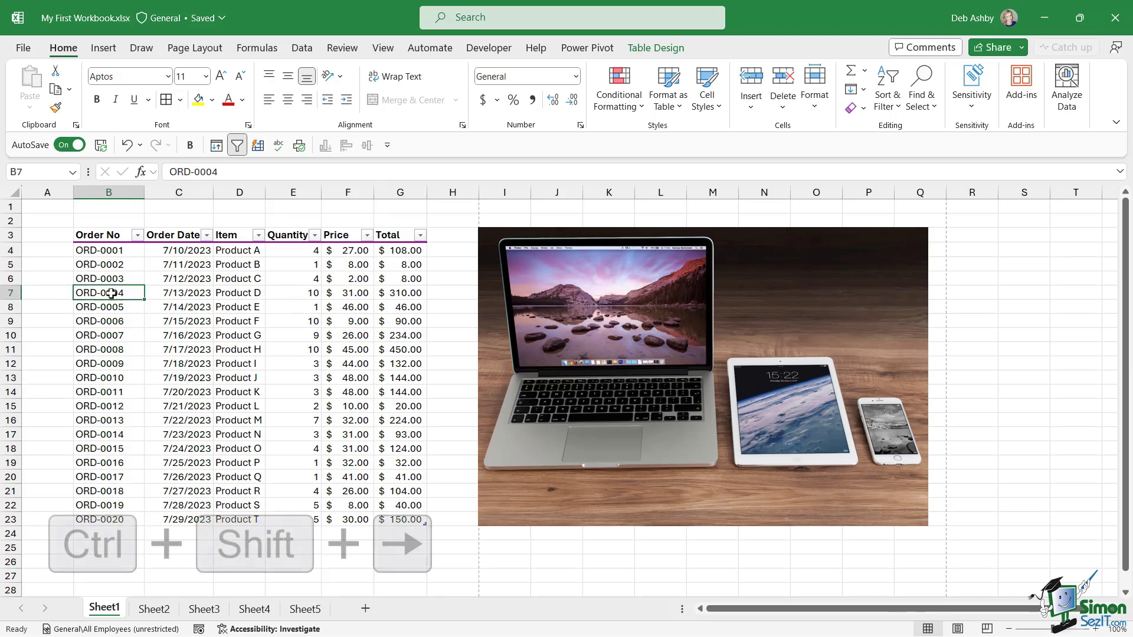
key("ctrl+shift+Right")
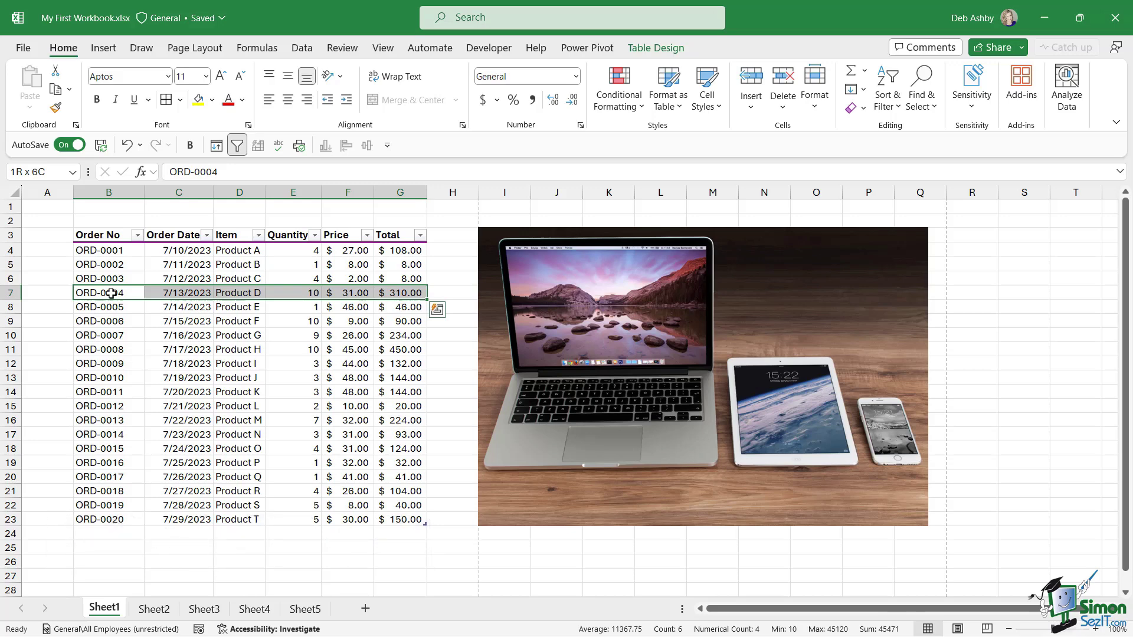
key("alt")
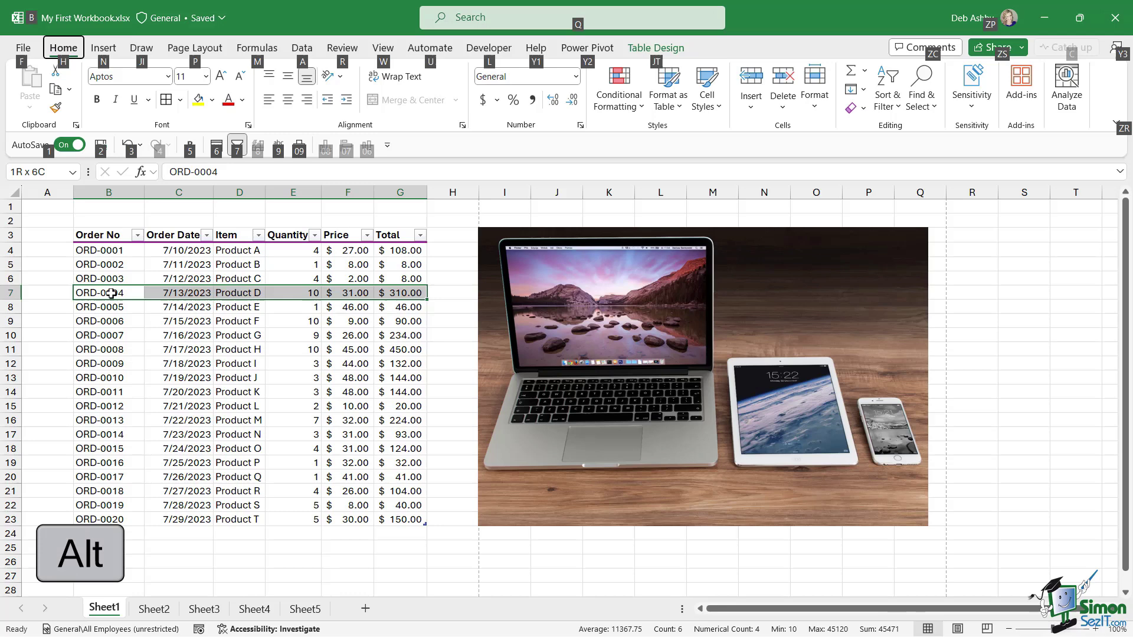
key("h")
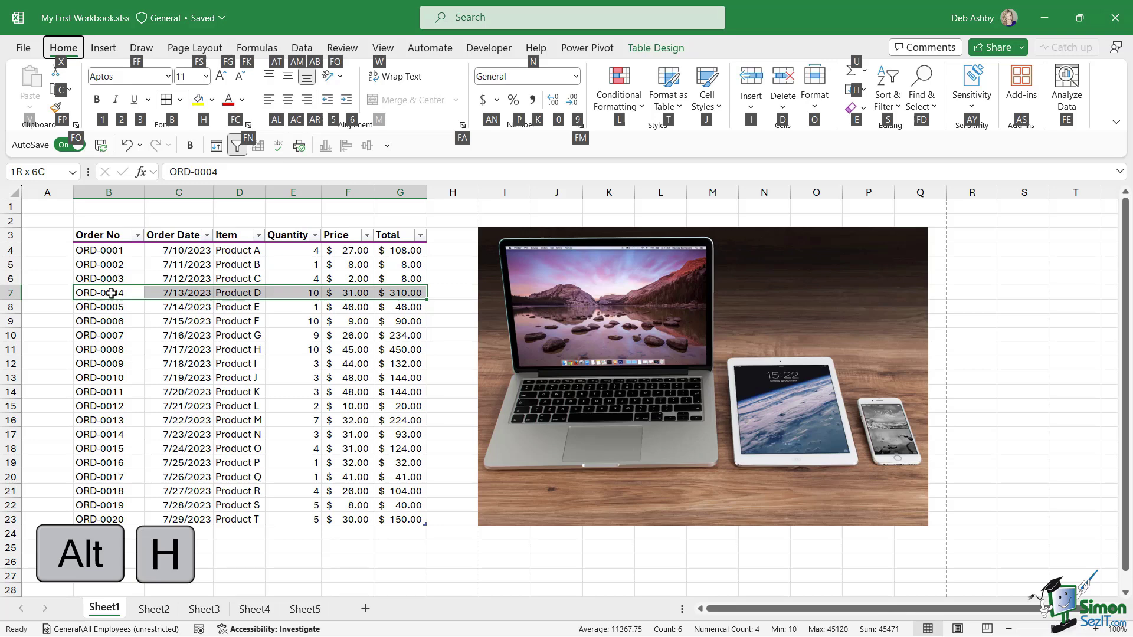
key("1")
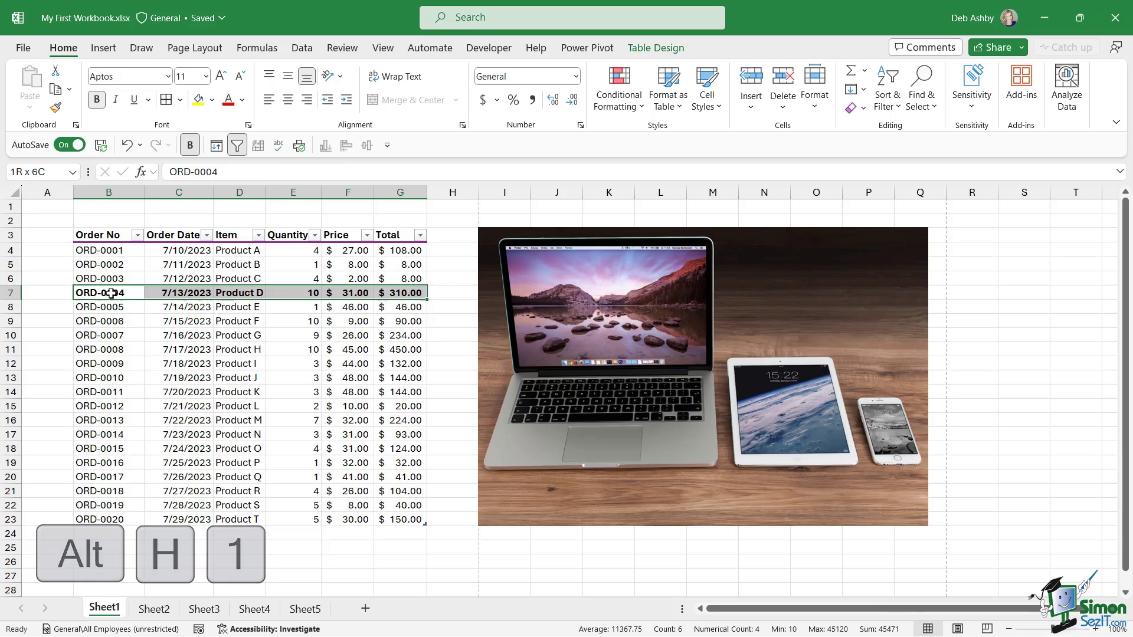
key("alt")
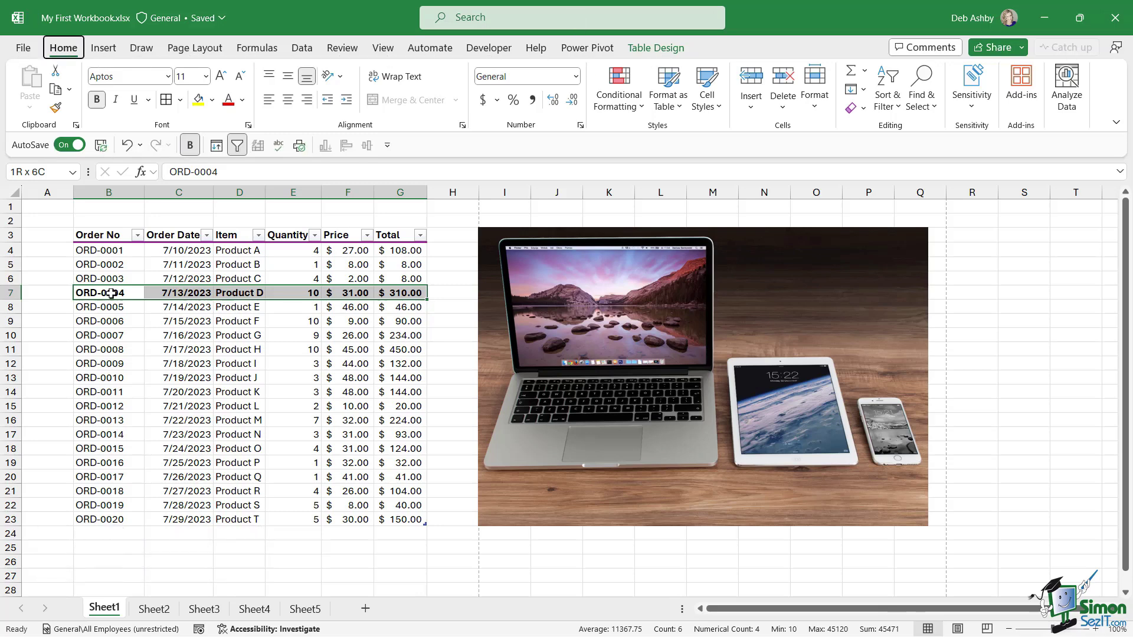
key("h")
key("1")
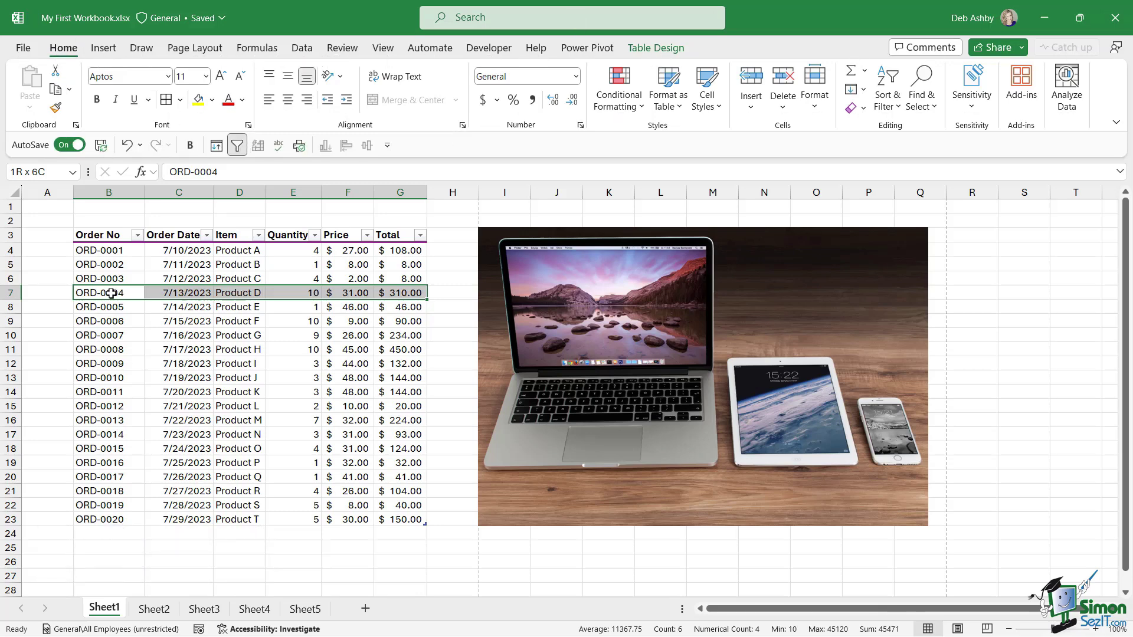
From the Product H cell, show Insert tab key tips (Alt, N), preview Pictures, then select F12.
left_click(238, 351)
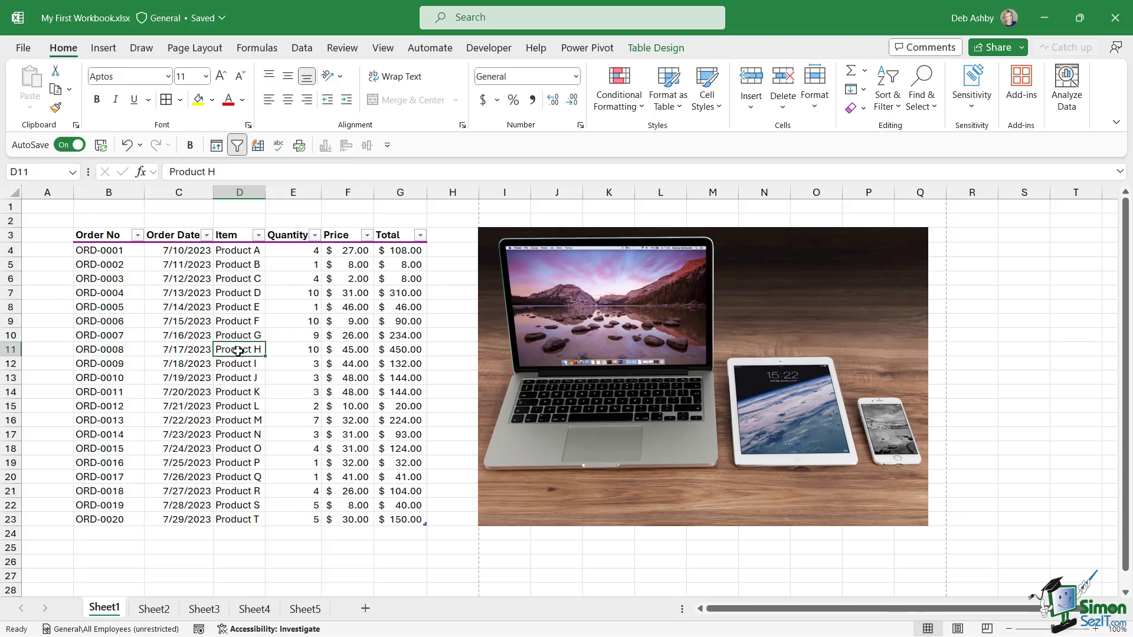
key("alt")
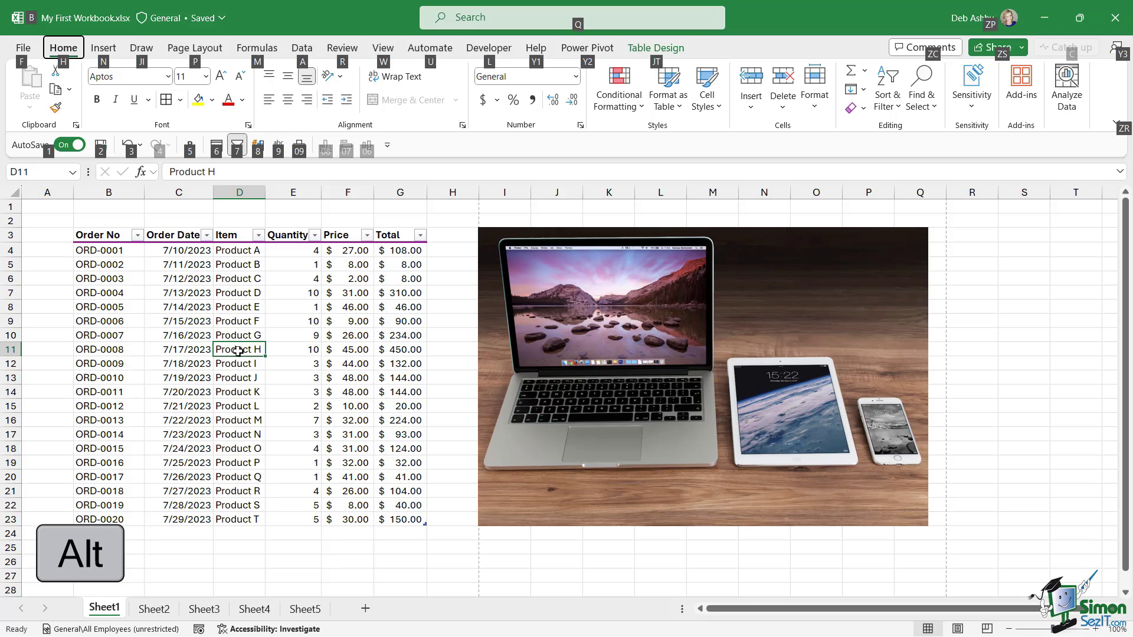
key("n")
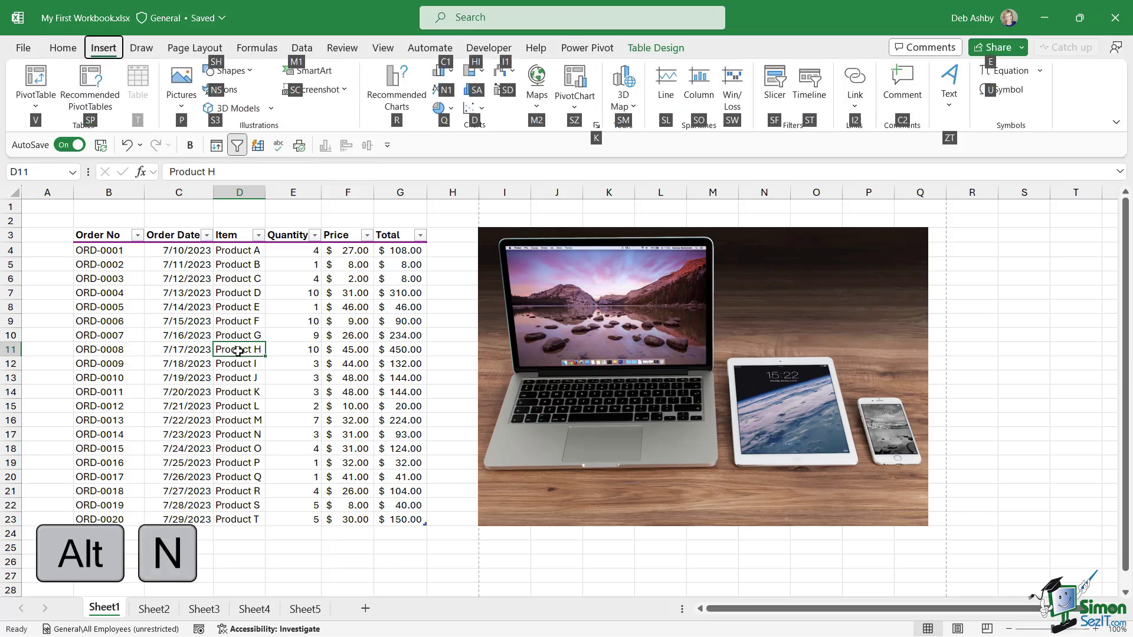
key("p")
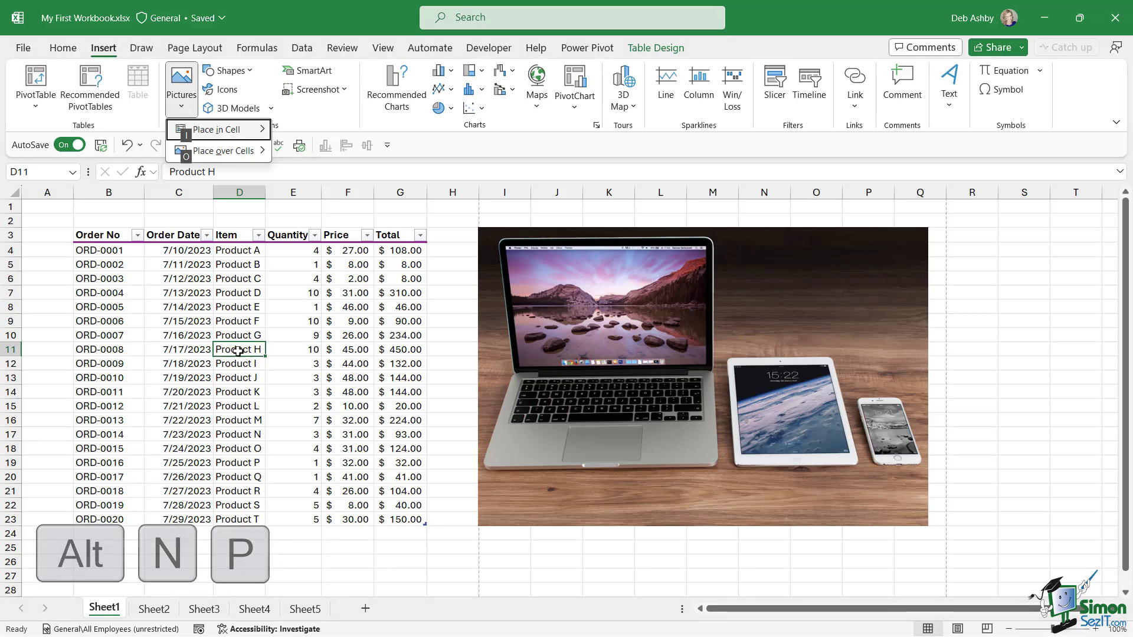
key("Escape")
key("Escape")
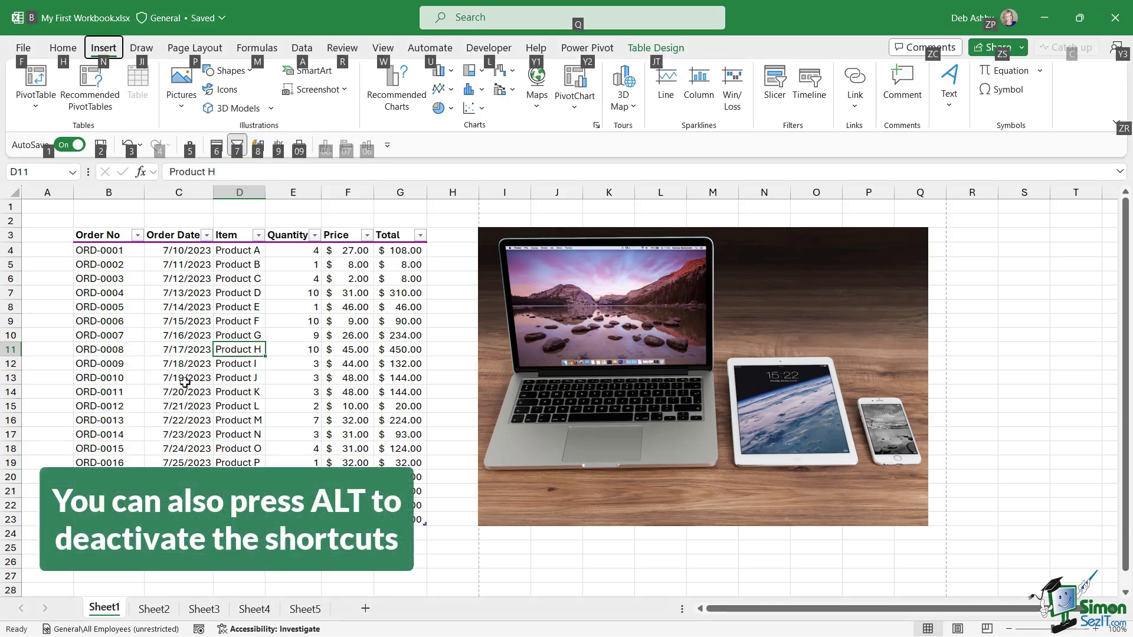
left_click(347, 363)
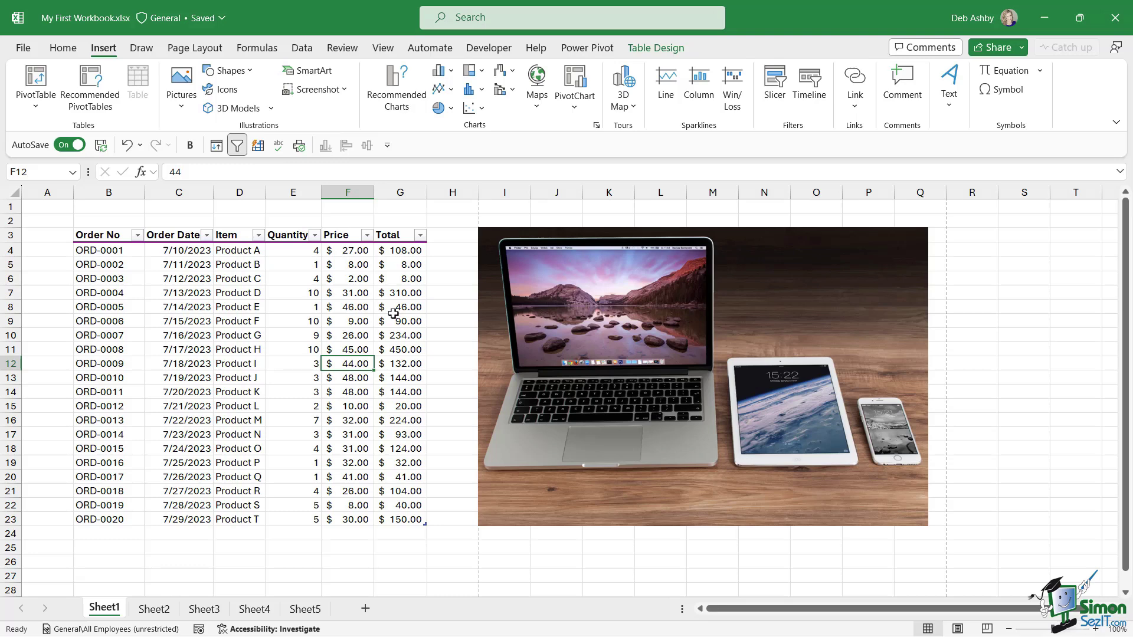
Search Help for 'keyboard shortcuts in excel' and open the Keyboard shortcuts in Excel article.
key("F1")
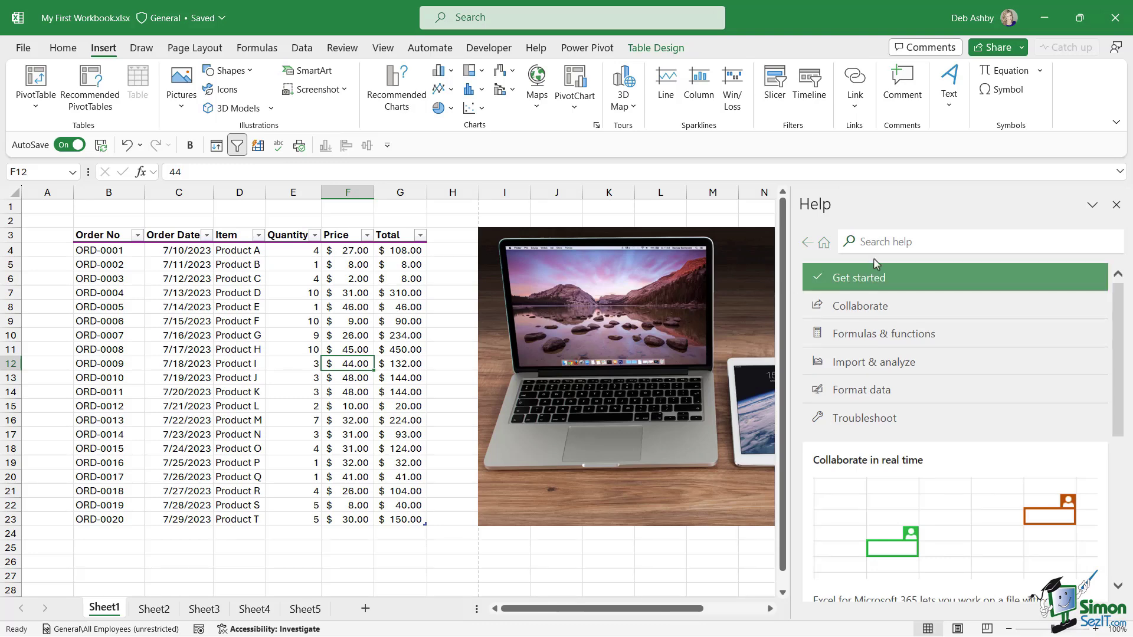
left_click(870, 242)
type("keyboard shortcuts in excel")
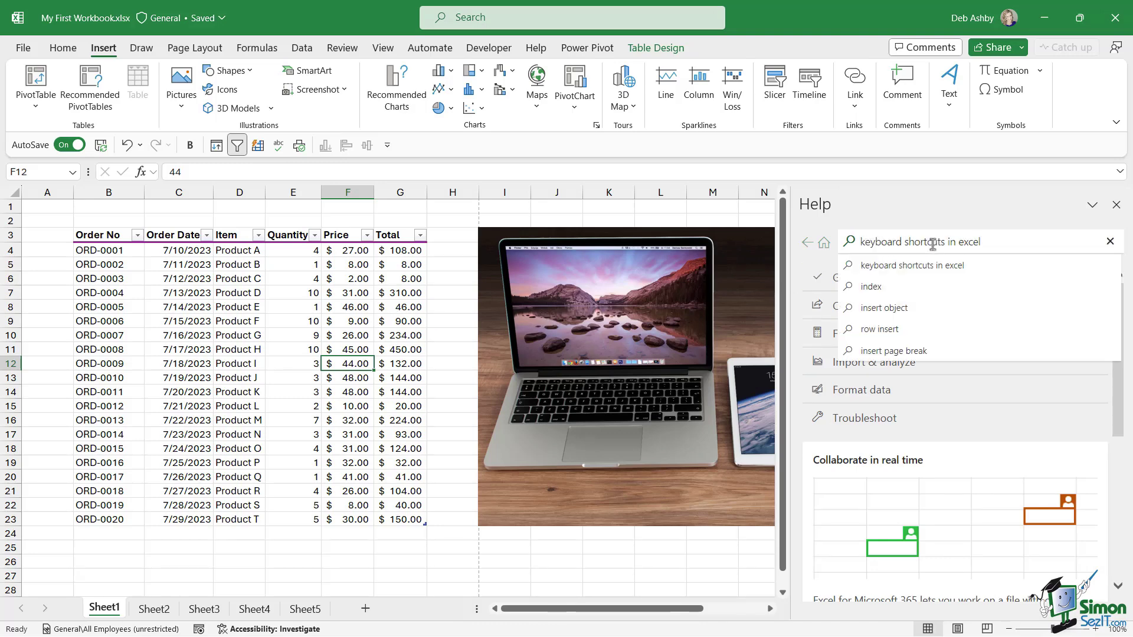
key("Return")
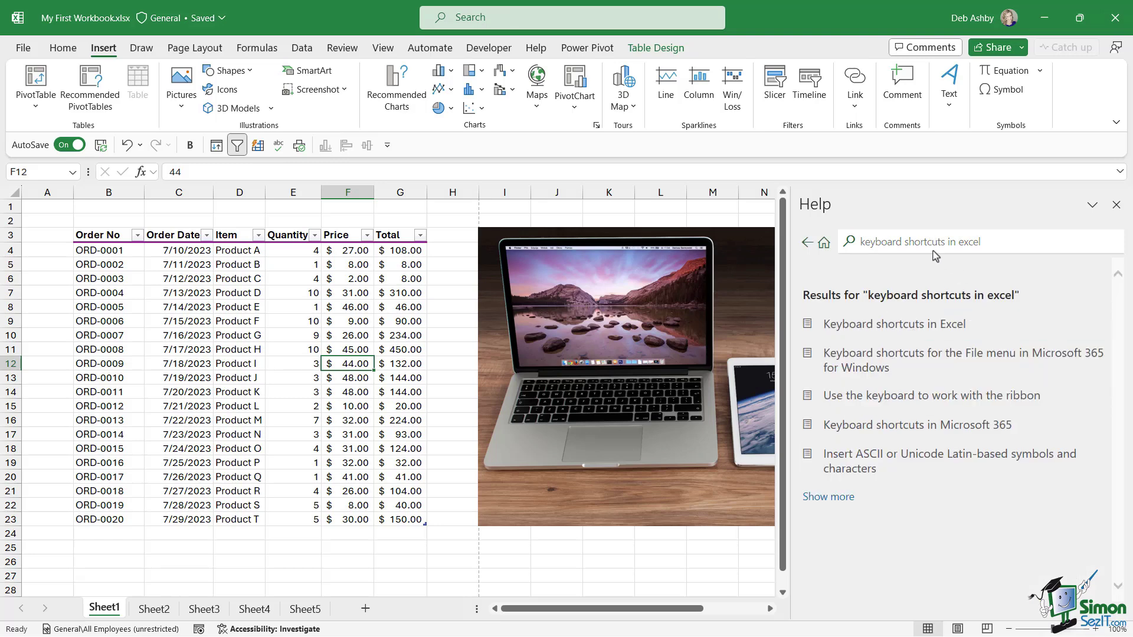
left_click(898, 334)
Jump to the article's Frequently used shortcuts table and browse it.
scroll(1119, 381, "down", 5)
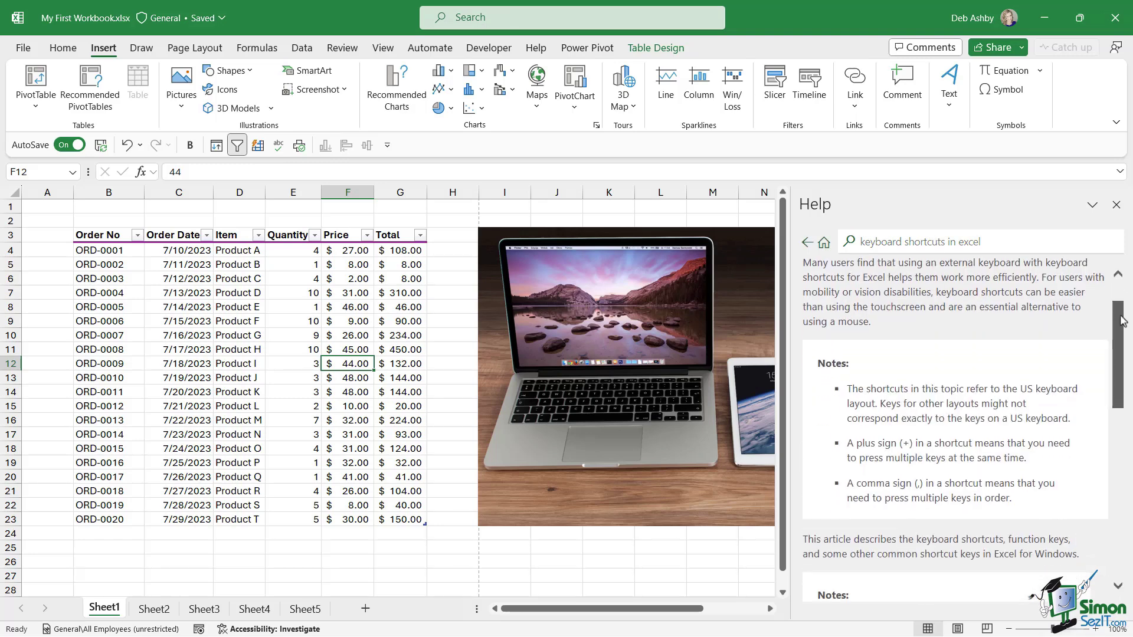
scroll(1092, 405, "down", 5)
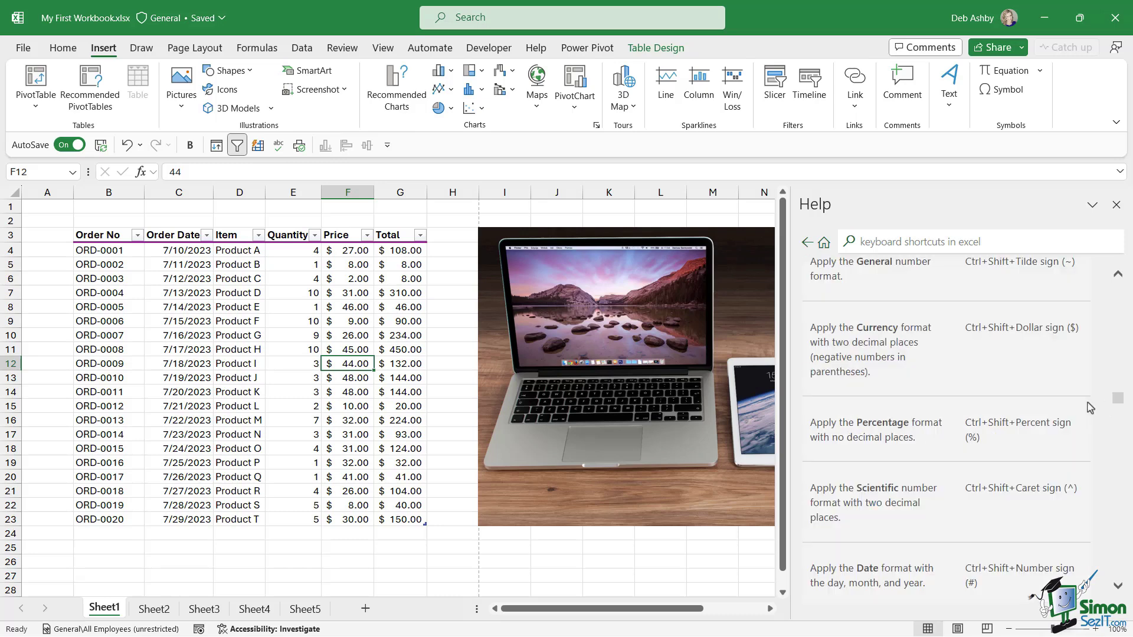
scroll(1048, 351, "down", 3)
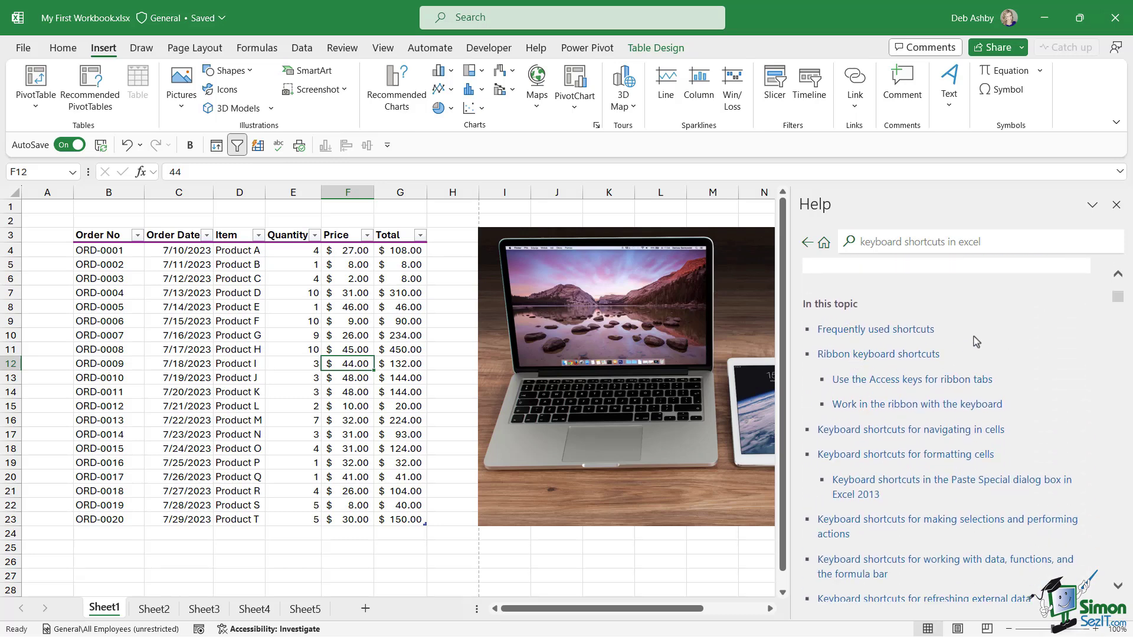
scroll(975, 342, "down", 1)
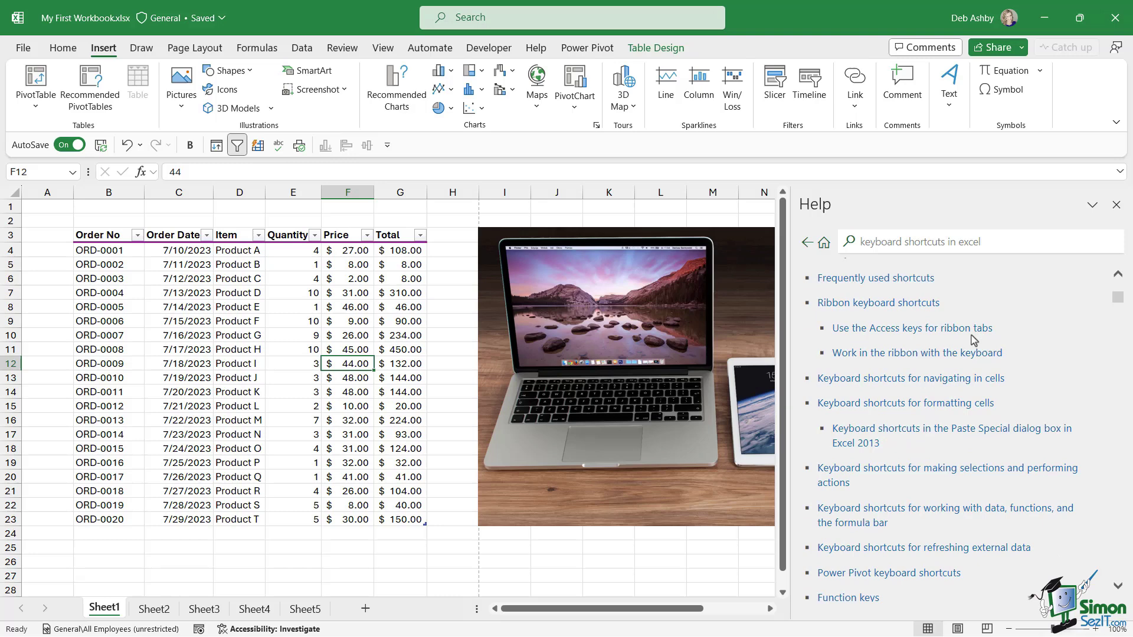
left_click(859, 285)
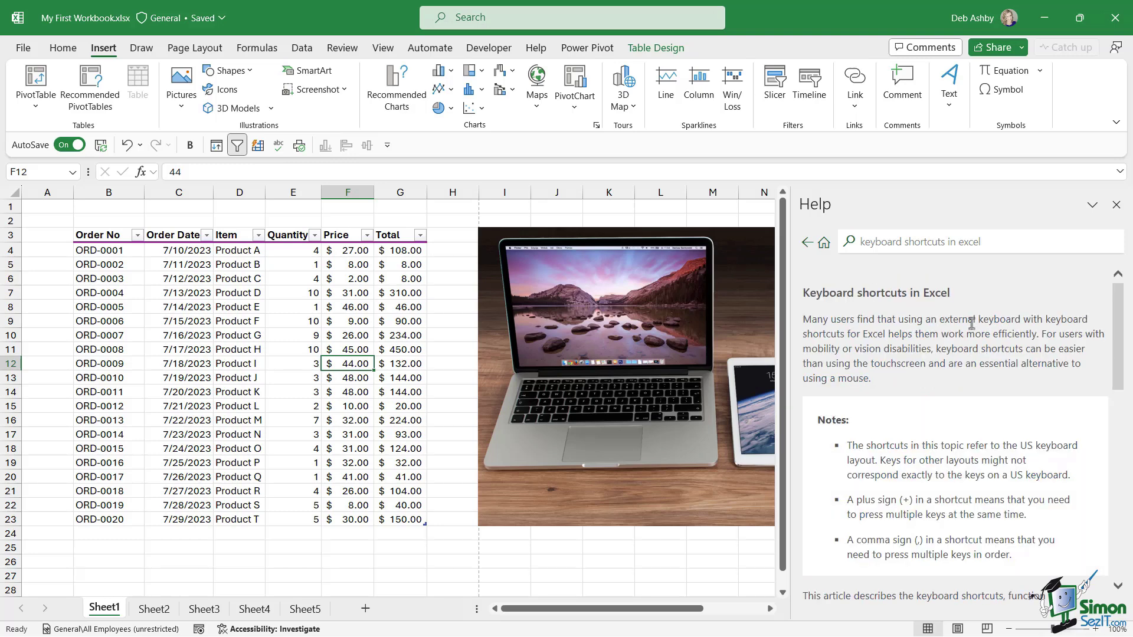
scroll(936, 332, "down", 3)
scroll(935, 333, "up", 4)
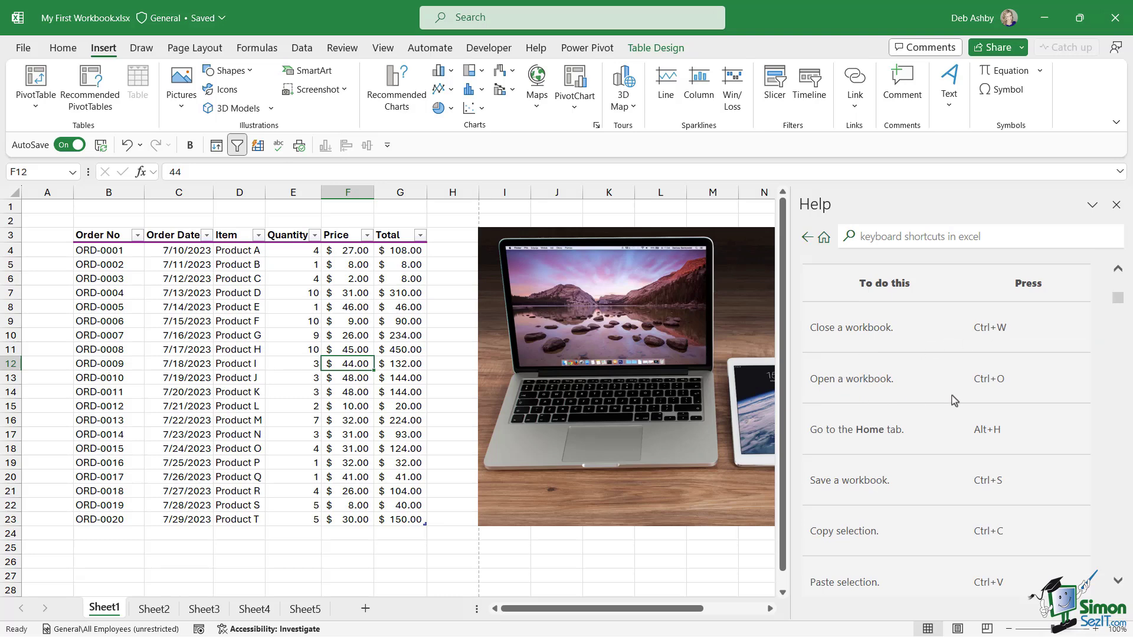
scroll(910, 395, "down", 1)
scroll(909, 395, "up", 1)
scroll(968, 423, "down", 4)
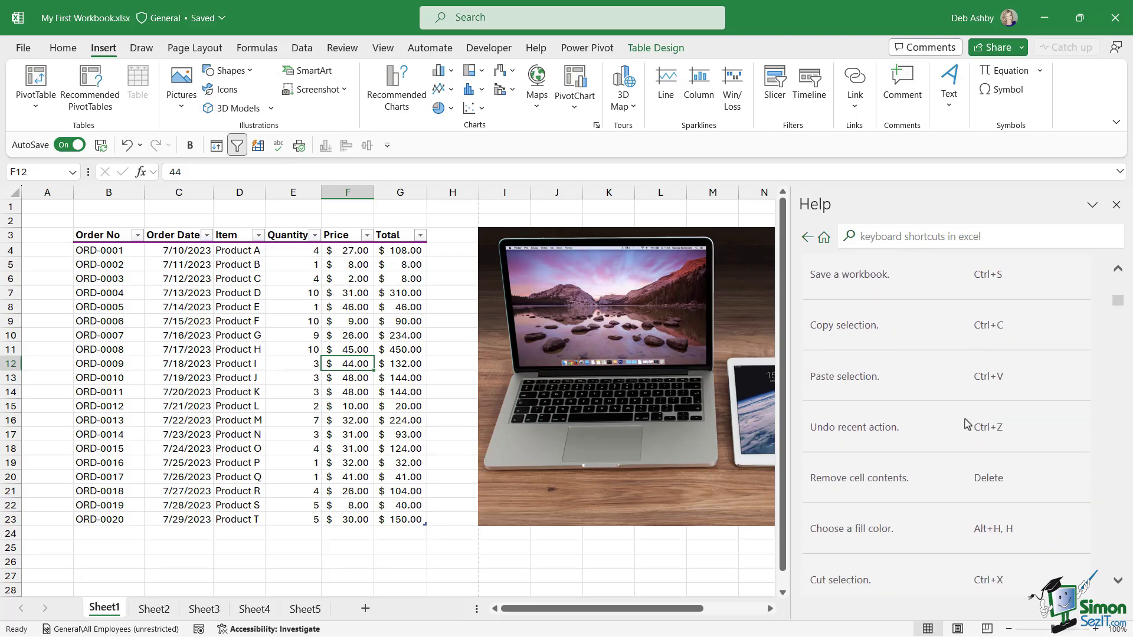
scroll(968, 423, "up", 6)
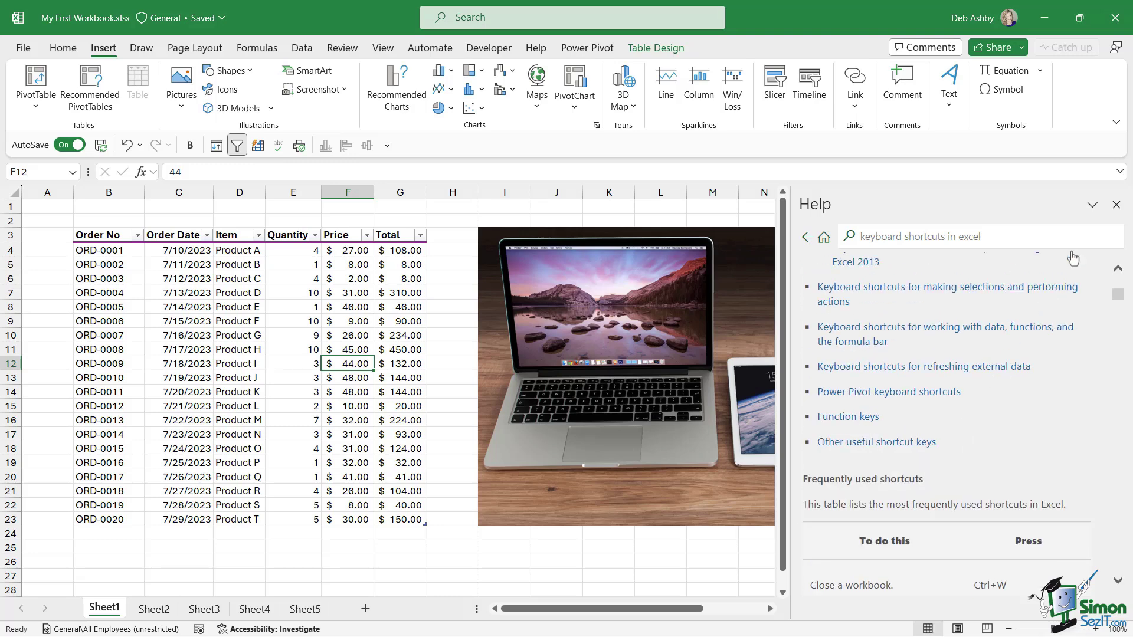
Close Excel Help, ask ChatGPT for a list of all keyboard shortcuts in Excel, and copy its reply.
left_click(1116, 206)
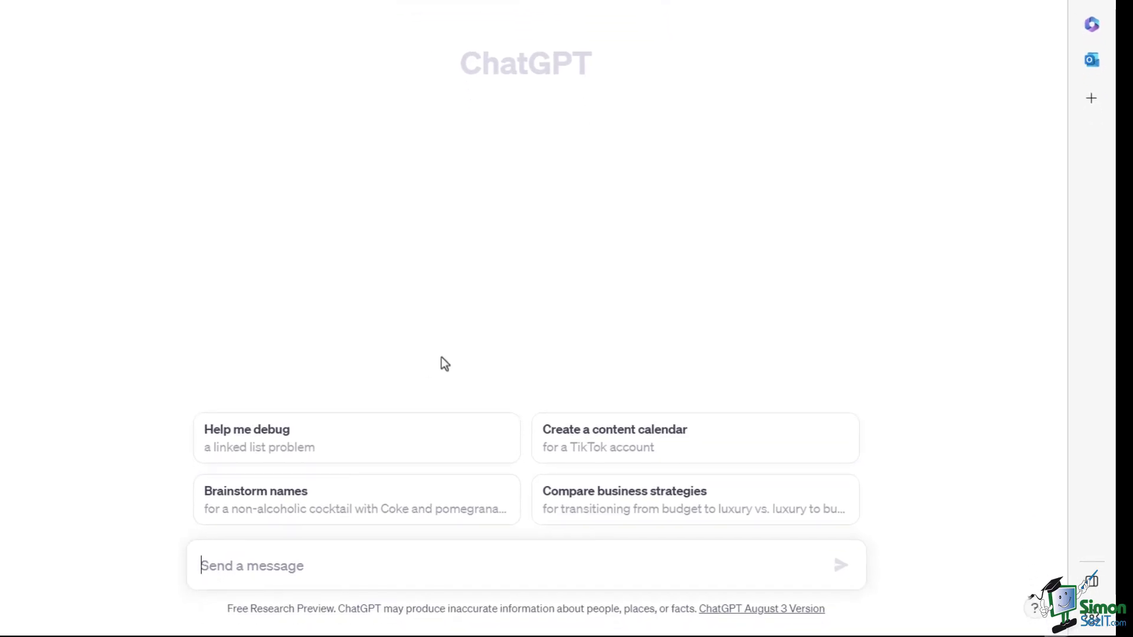
type("please show me ")
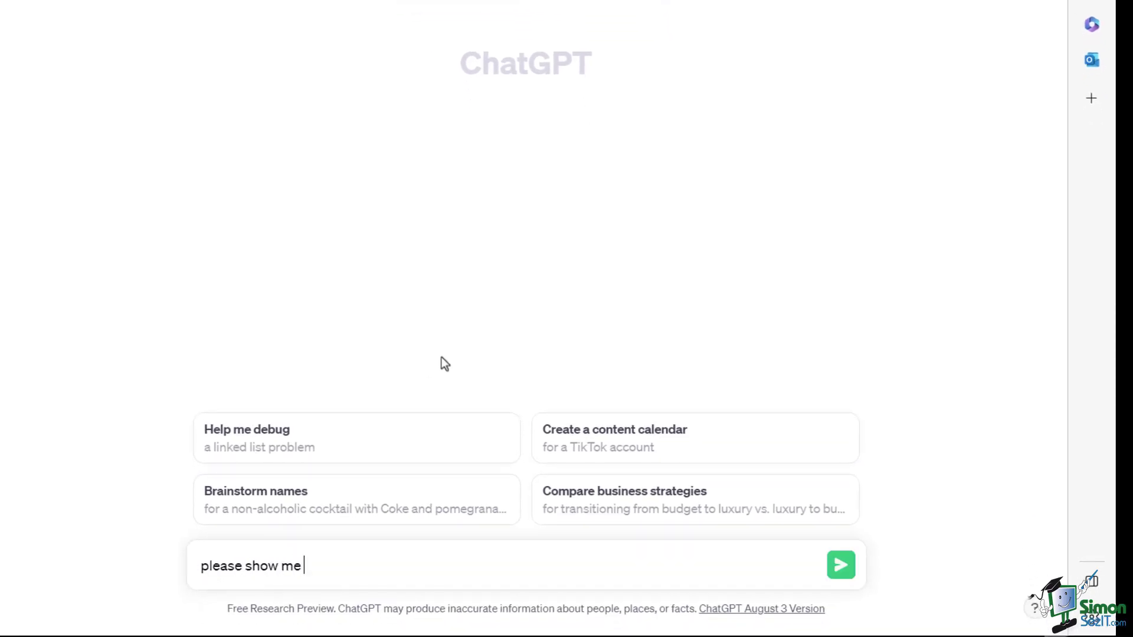
type("a list of all keyb")
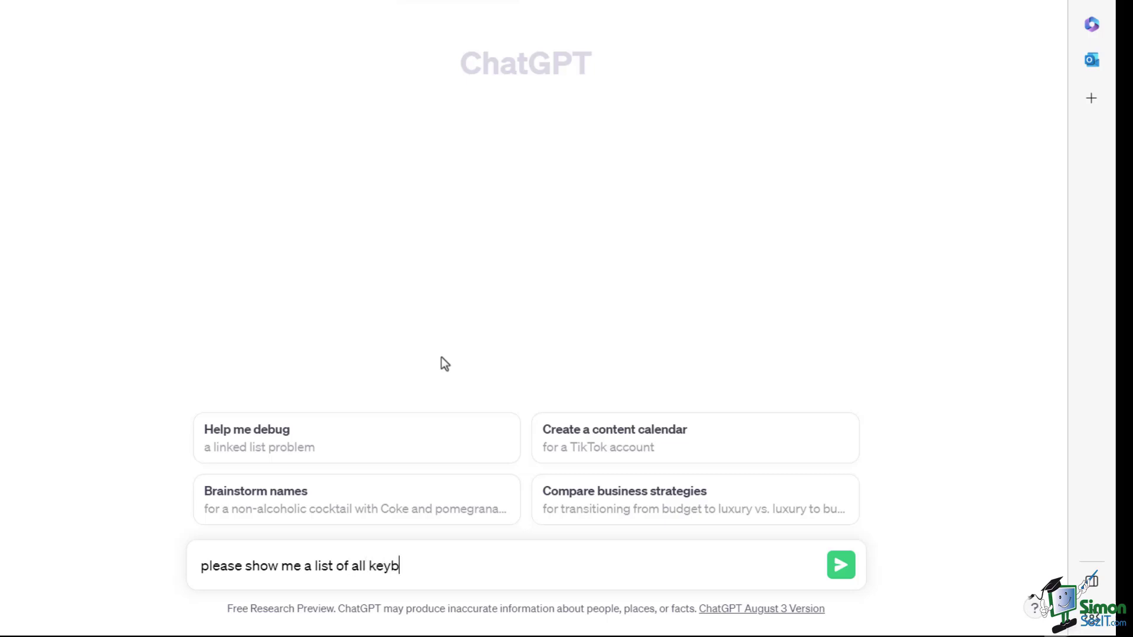
type("oard shortcuts in exce")
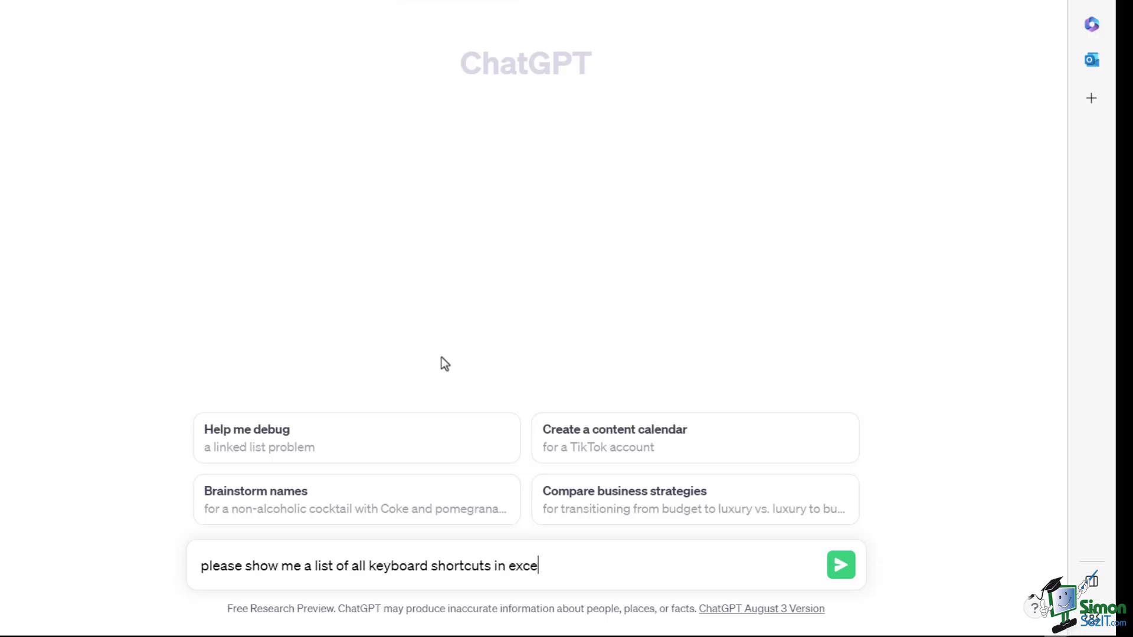
type("l")
key("Return")
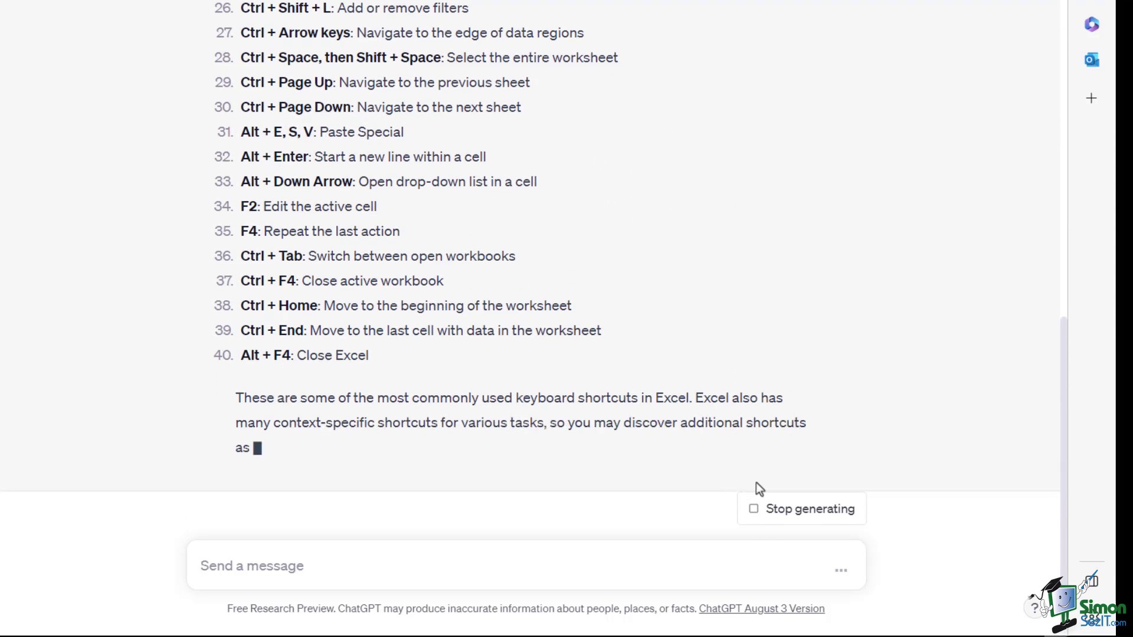
scroll(844, 349, "up", 10)
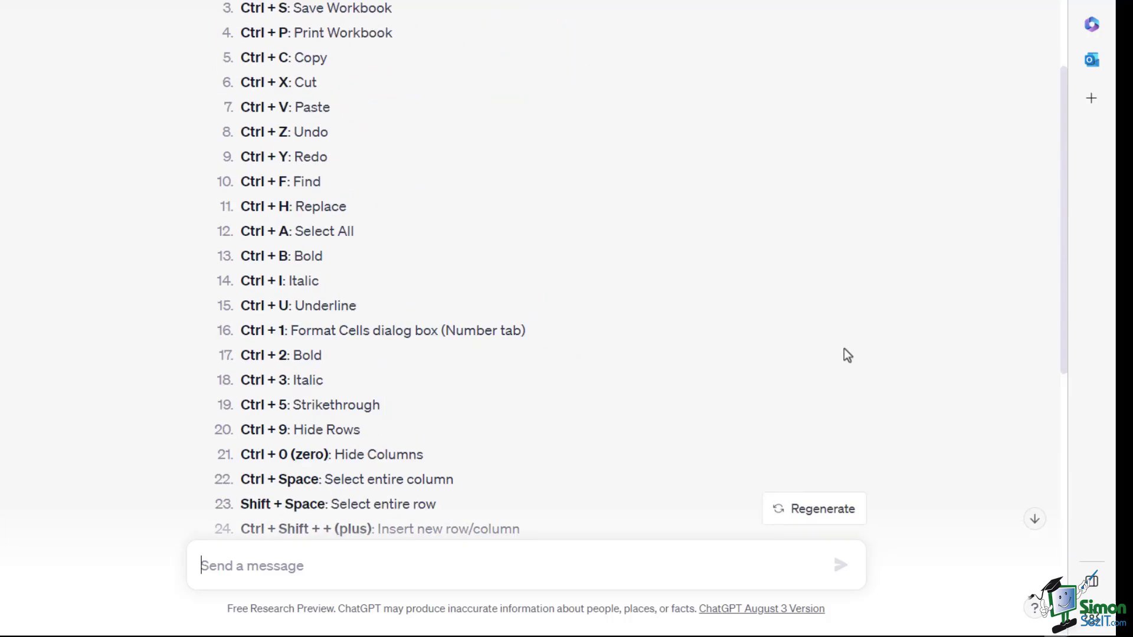
scroll(844, 349, "up", 5)
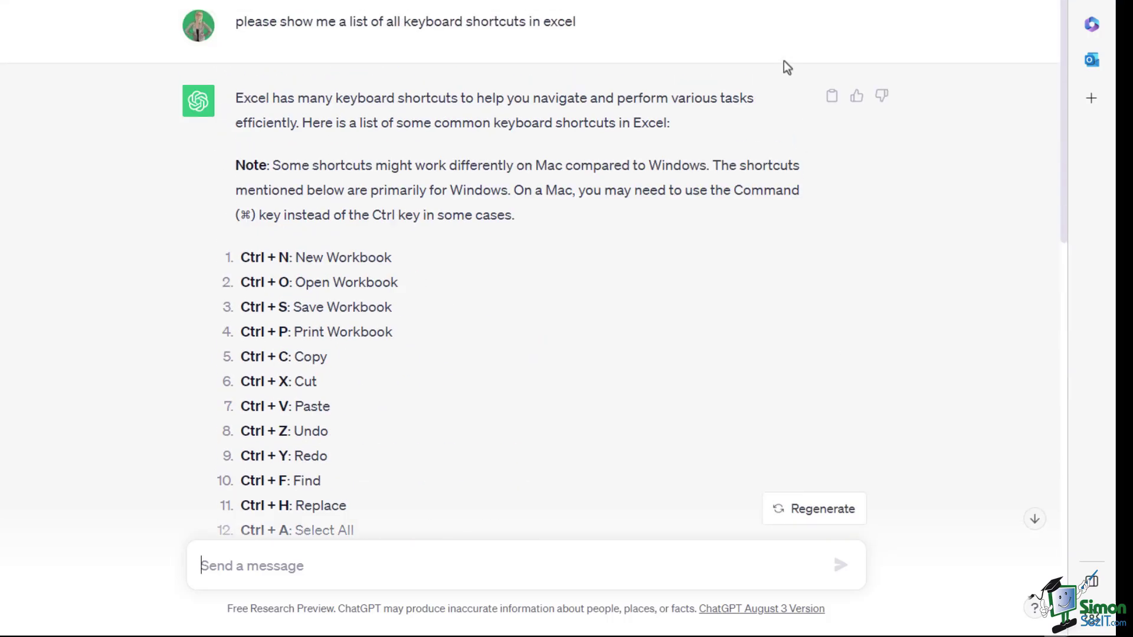
left_click(831, 100)
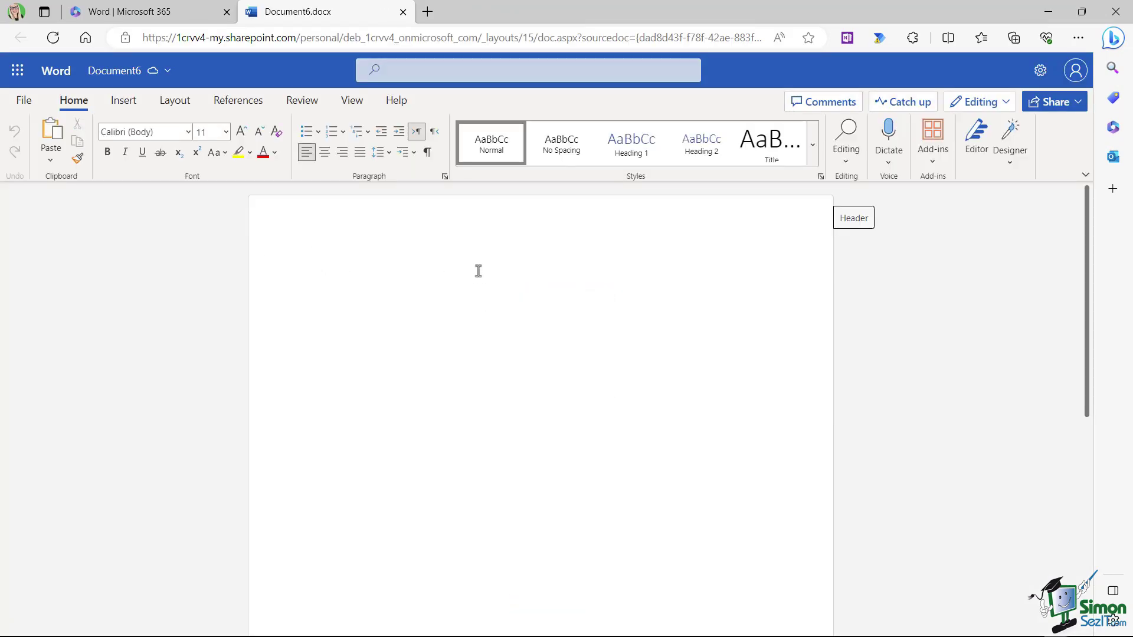
Paste the shortcut list into Document6 and delete its intro and Note paragraphs.
key("ctrl+v")
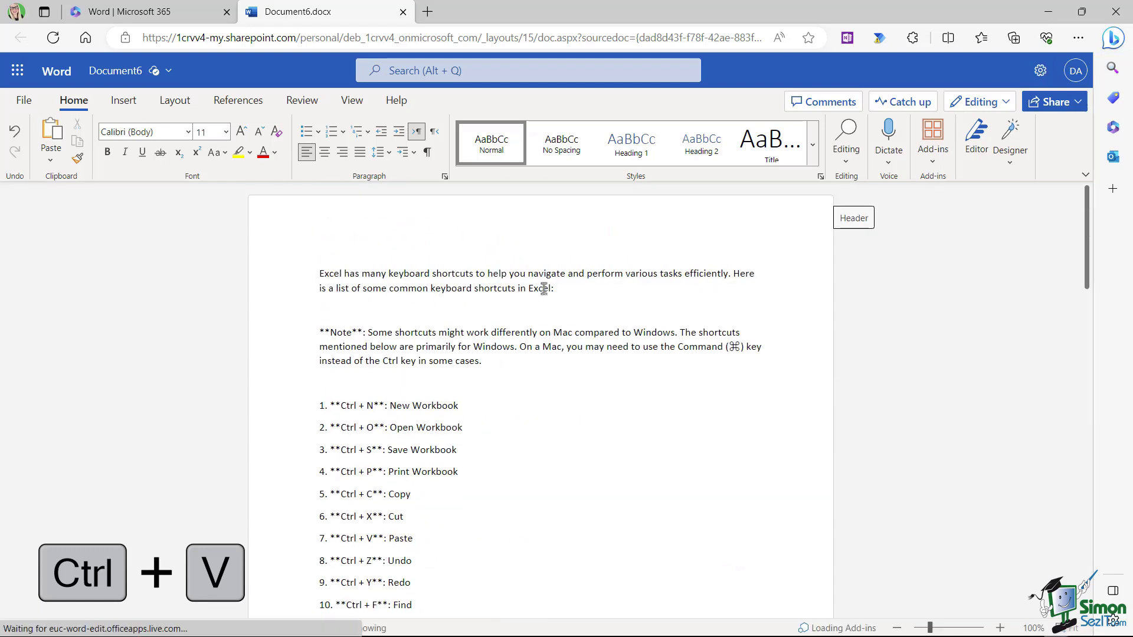
left_click_drag(499, 366, 309, 270)
key("Delete")
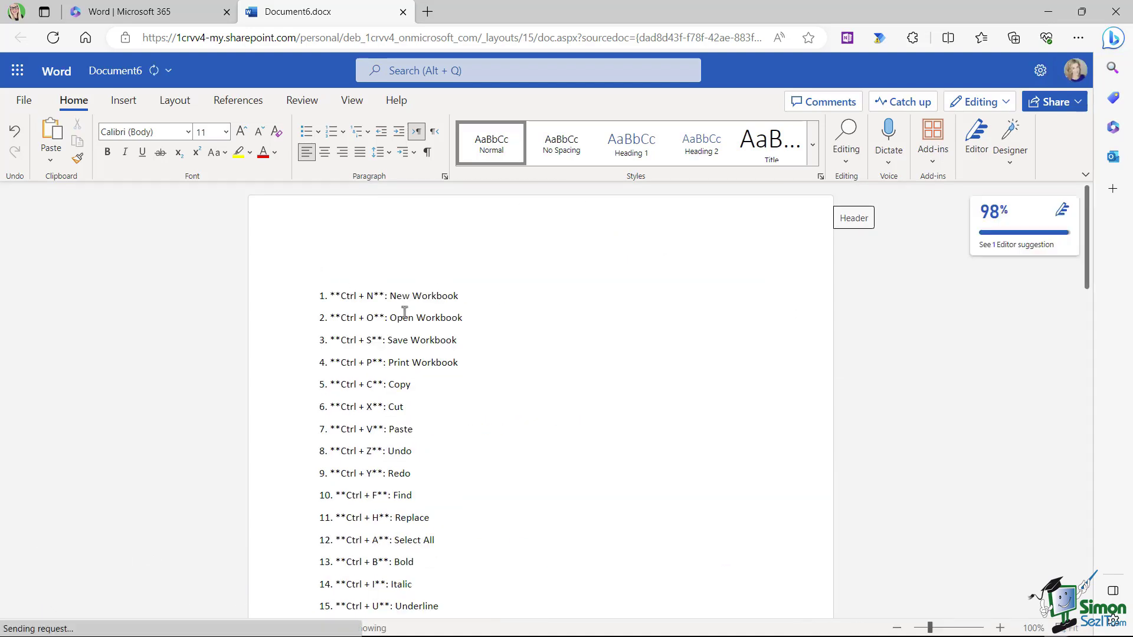
scroll(540, 316, "down", 5)
scroll(540, 315, "up", 5)
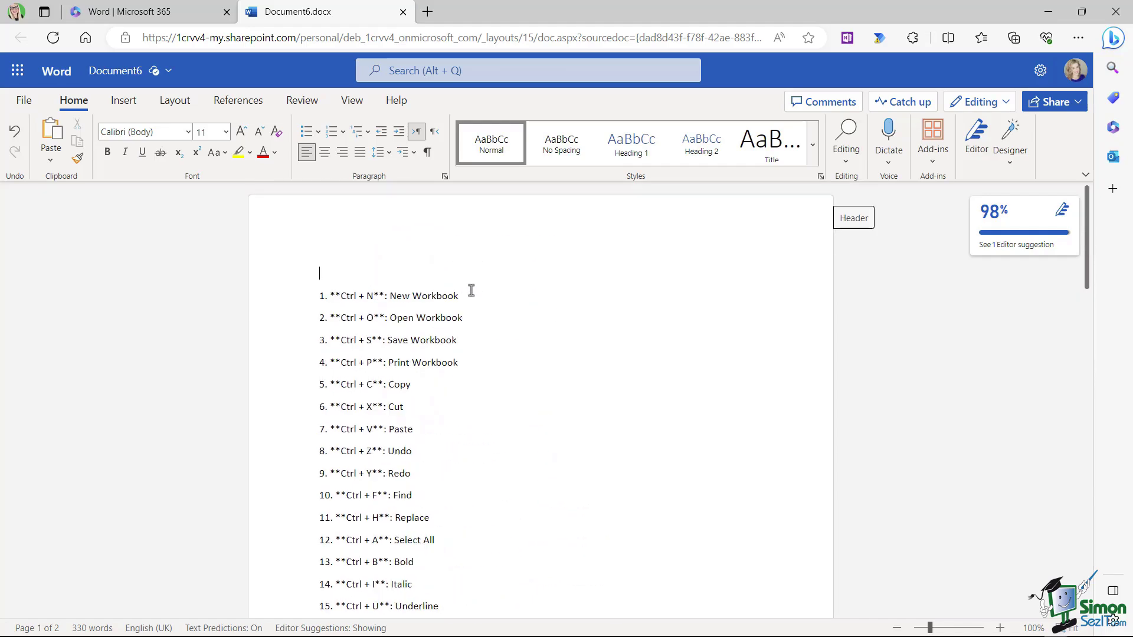